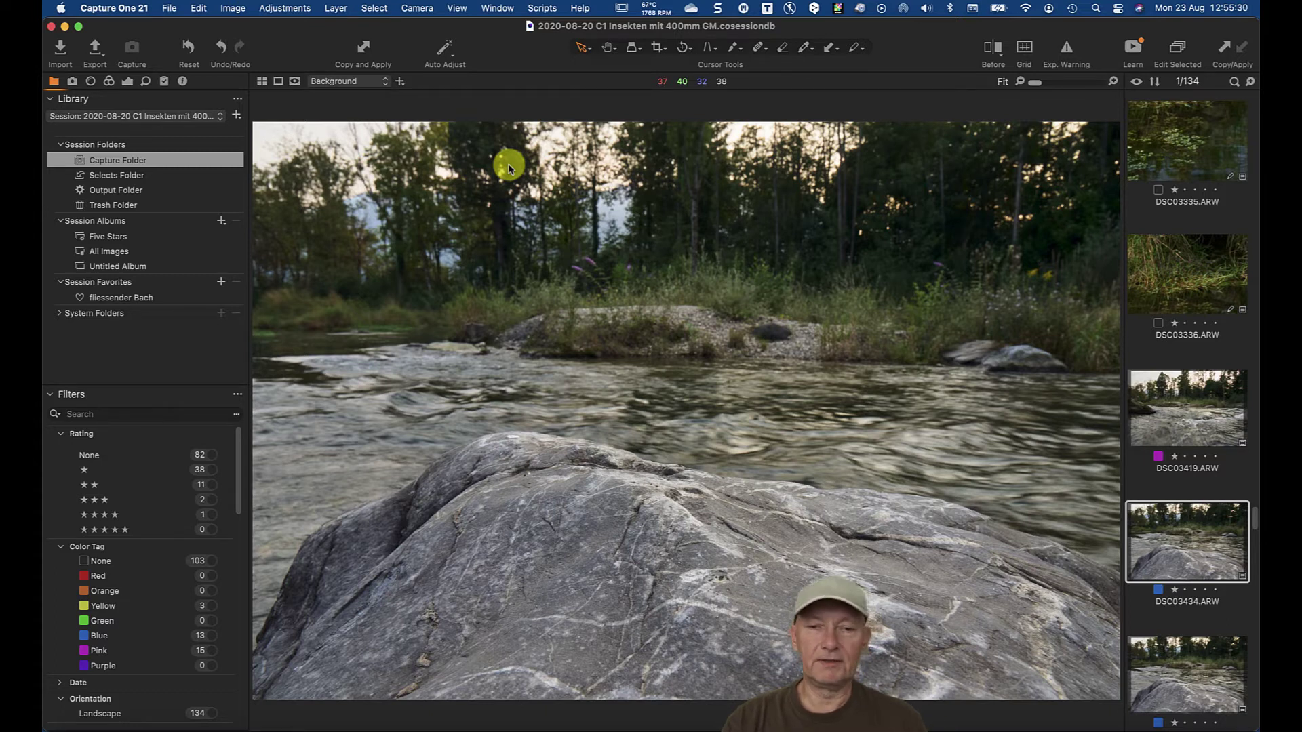
Preview DSC03335, DSC03336 and DSC03419 in the viewer, then return to DSC03434.
left_click(508, 9)
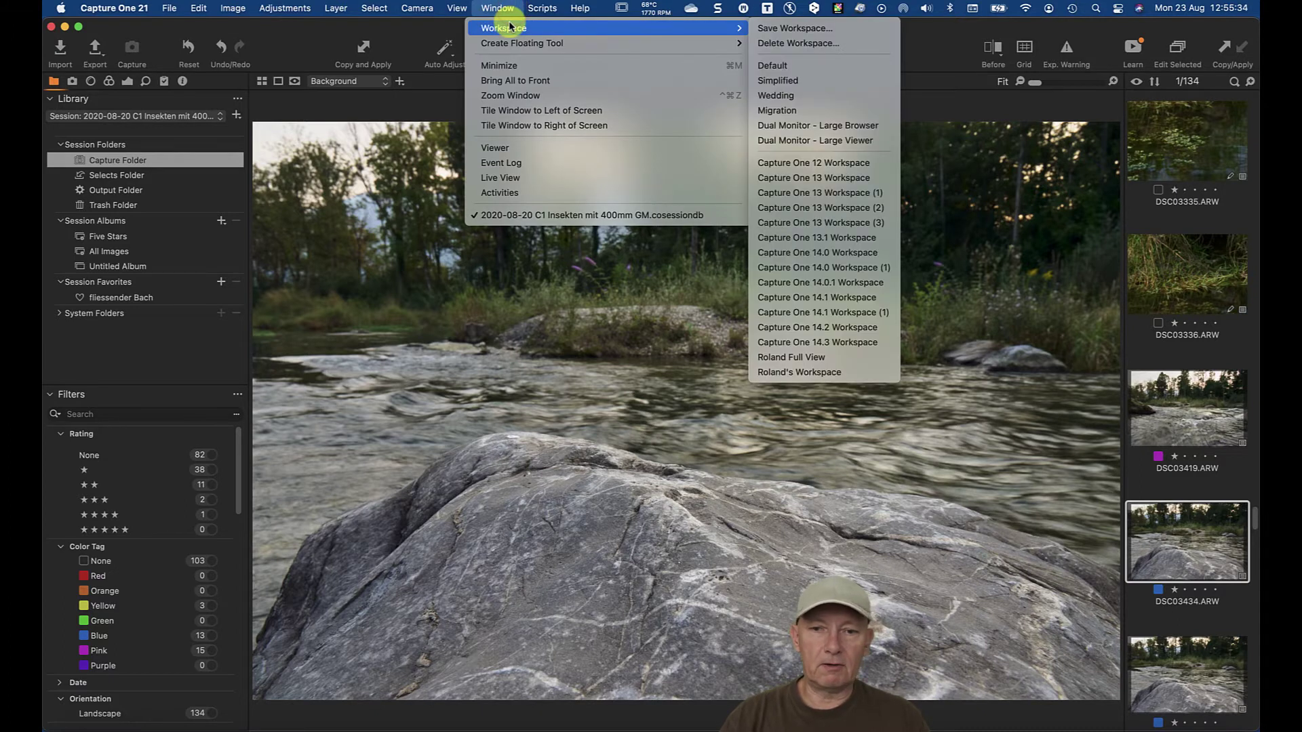
left_click(500, 8)
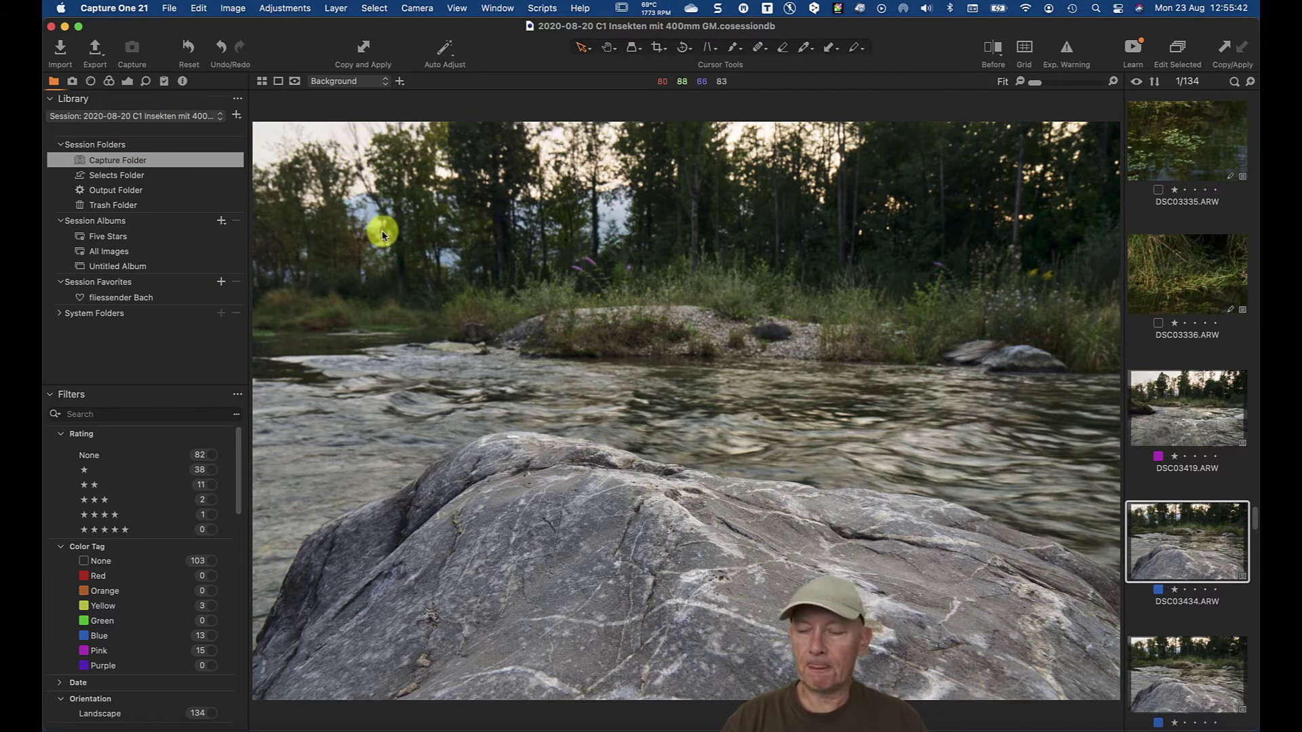
left_click(1192, 146)
left_click(1187, 278)
left_click(1197, 399)
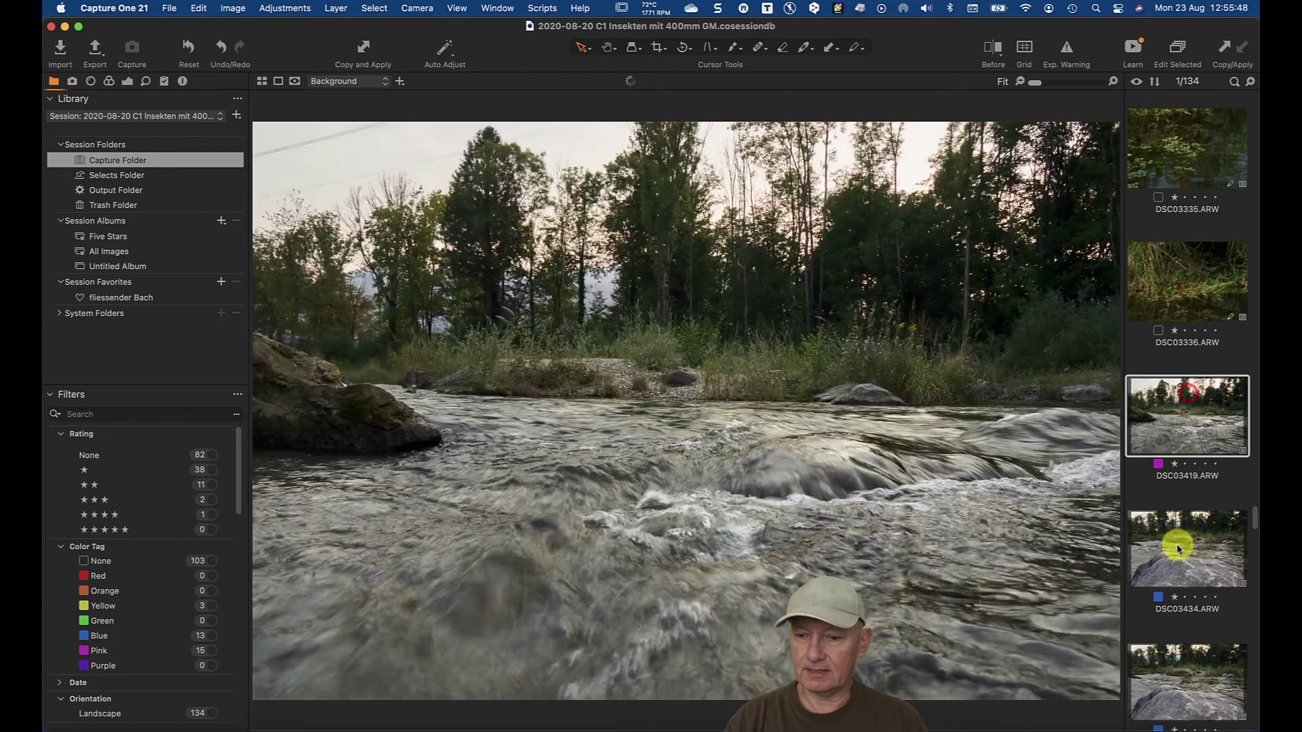
left_click(1178, 544)
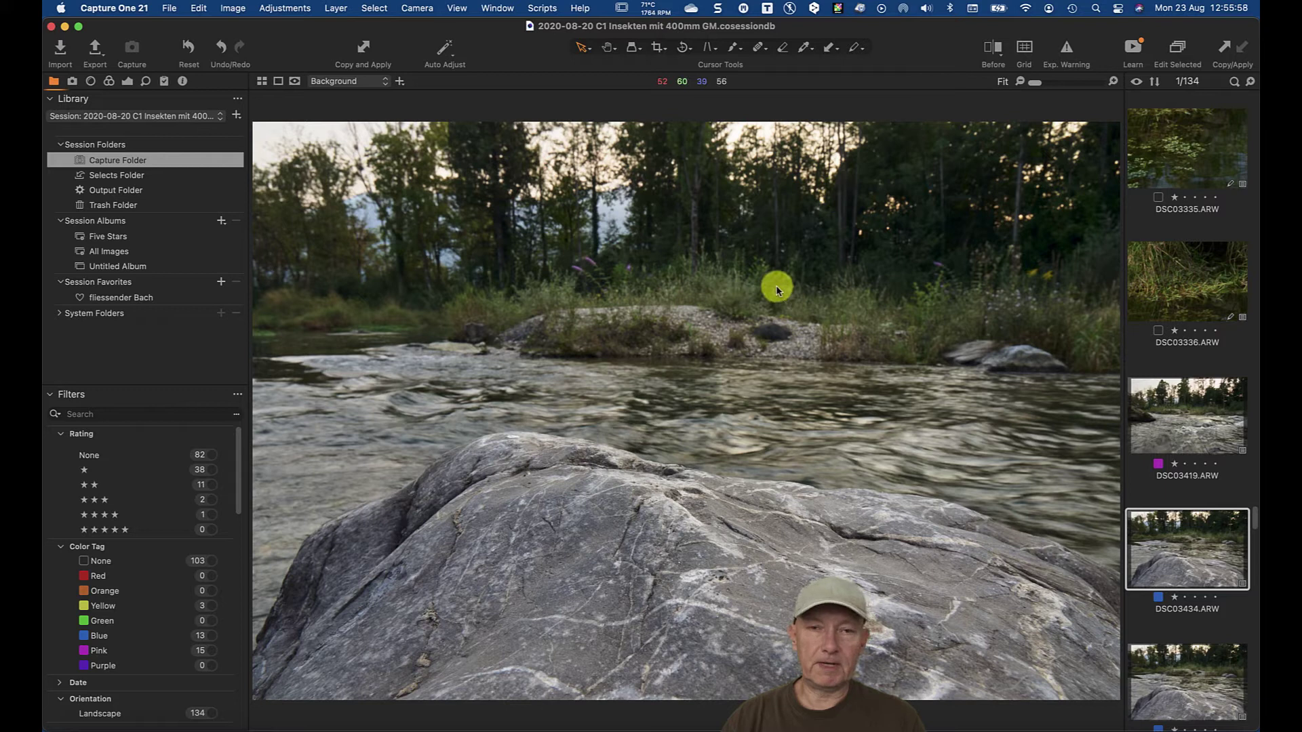
Switch to the full-window thumbnail grid with Cmd+Alt+V, then back to the single-image viewer.
key("super+alt+v")
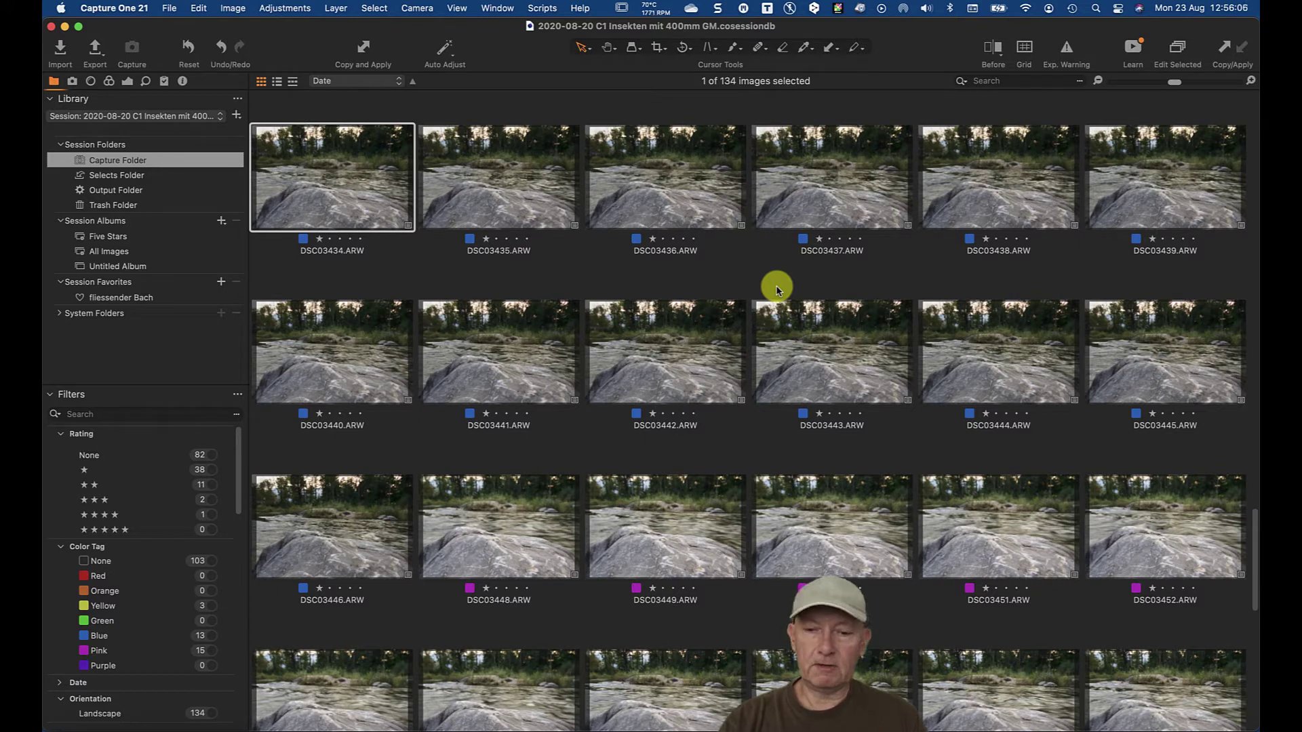
key("super+alt+v")
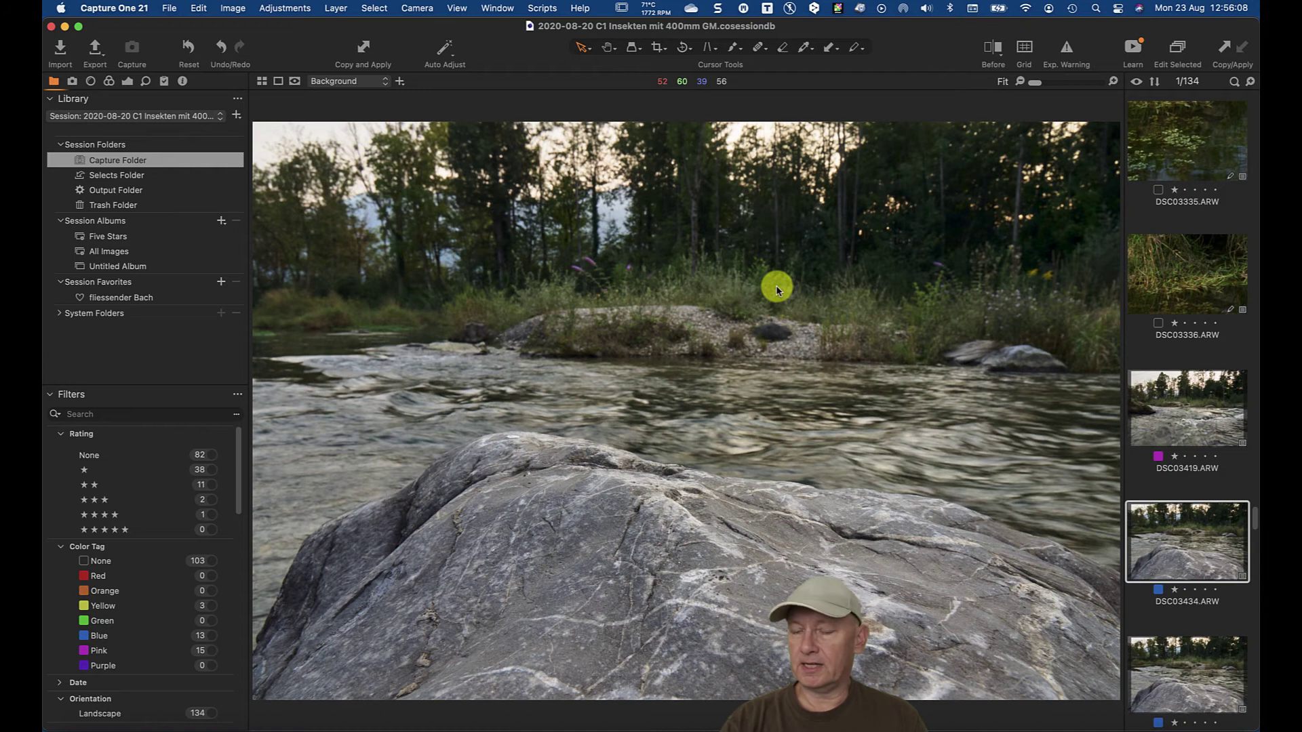
scroll(1173, 250, "down", 4)
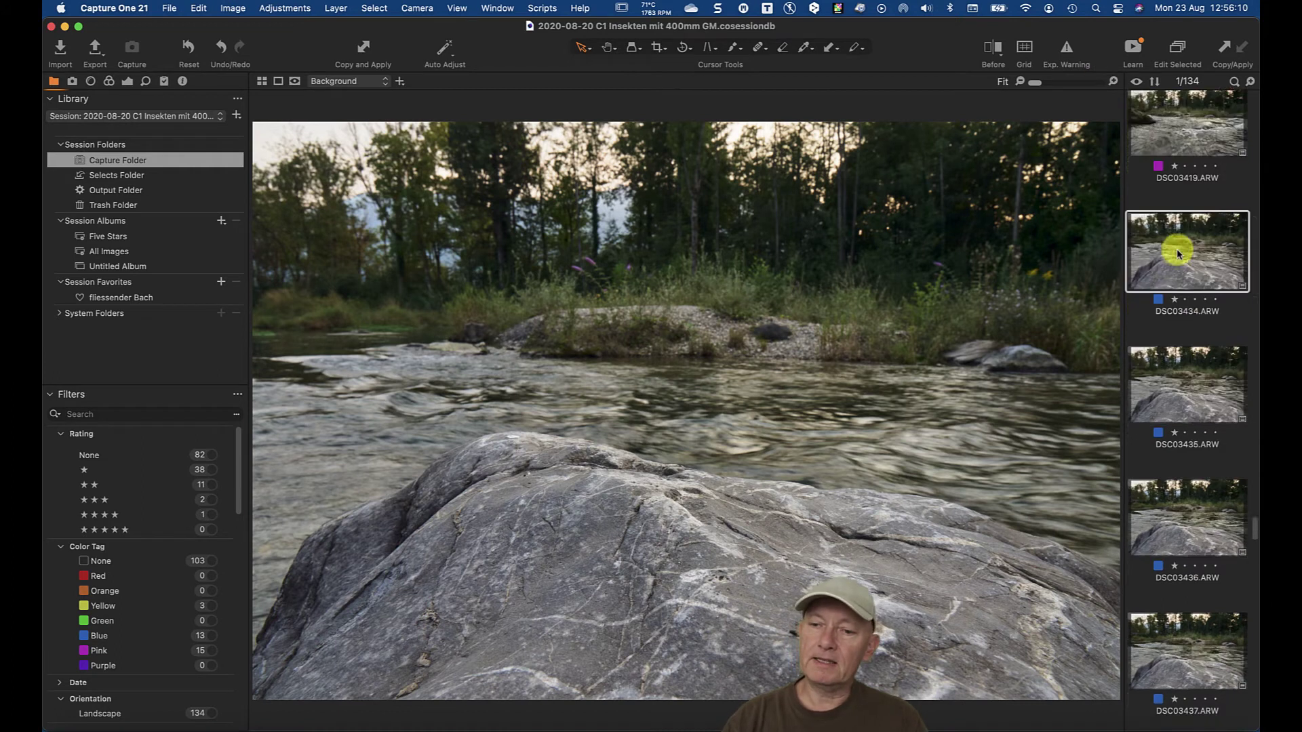
scroll(1174, 291, "up", 8)
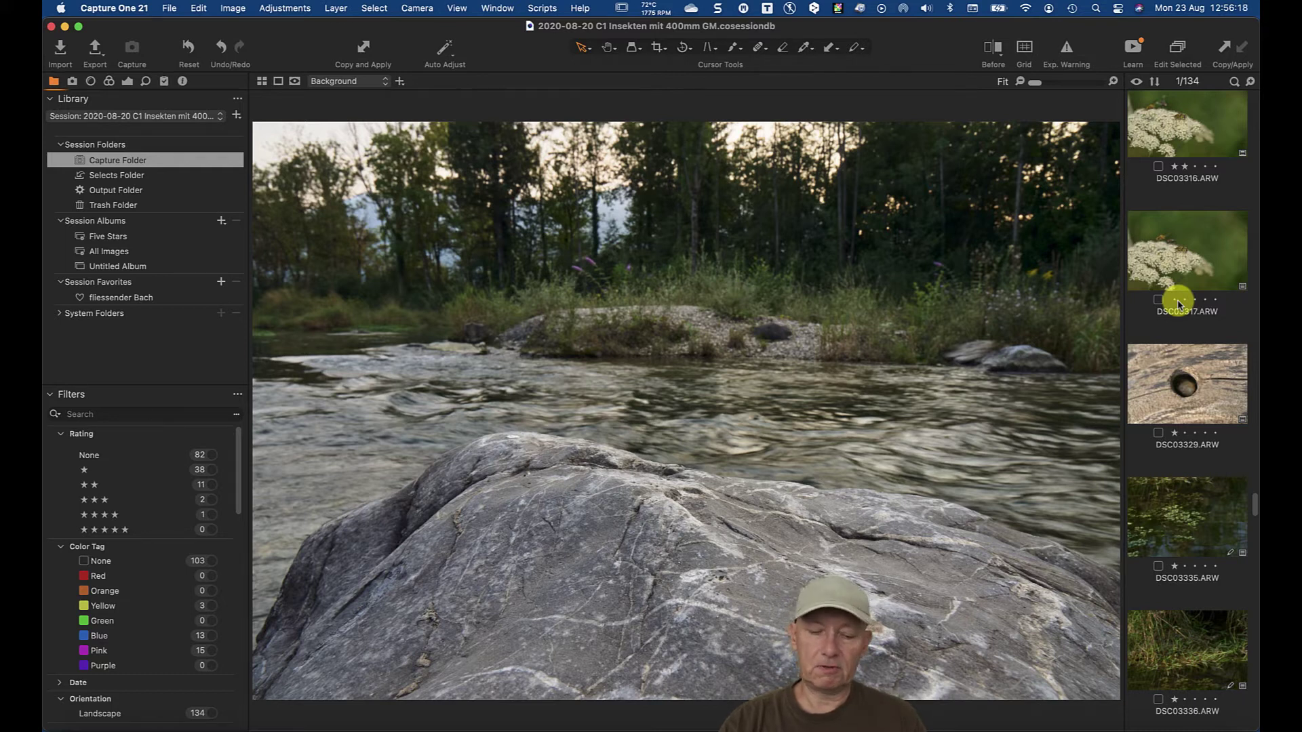
Hide, restore and hide the filmstrip again, then show all images as a full-window grid.
key("super+b")
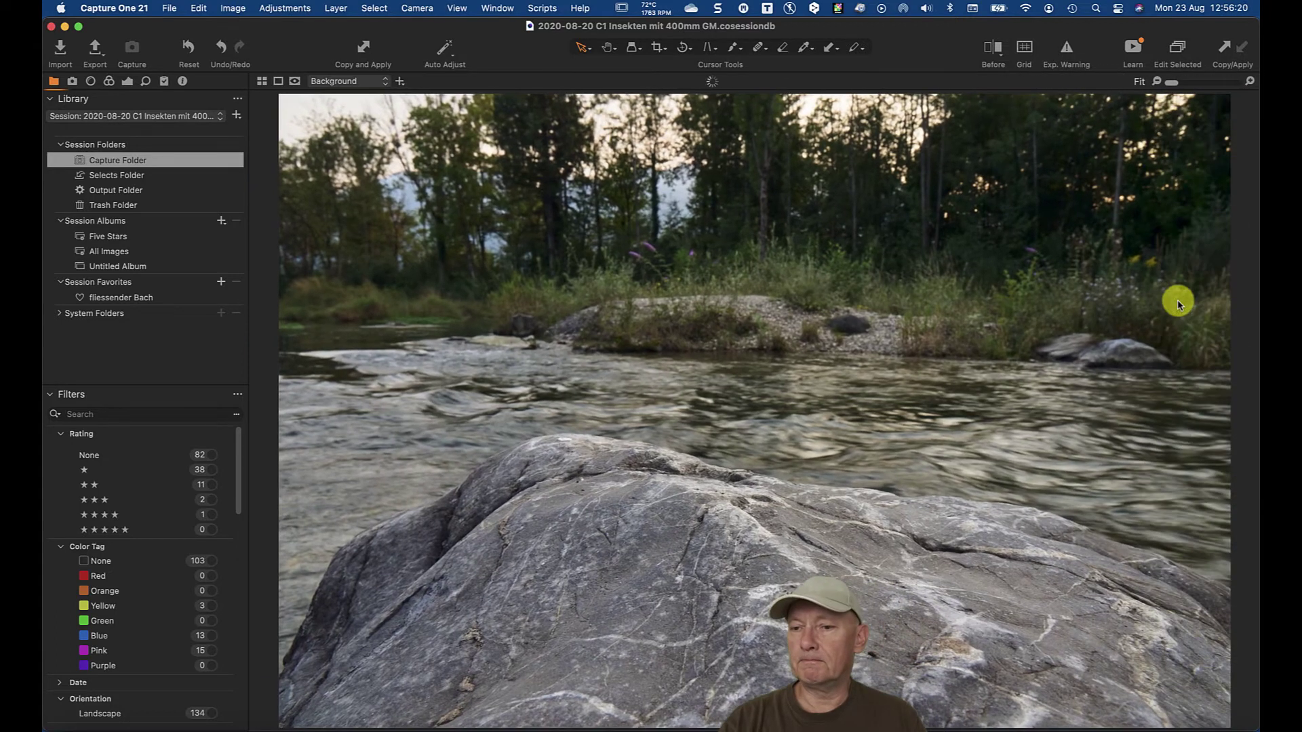
key("super+b")
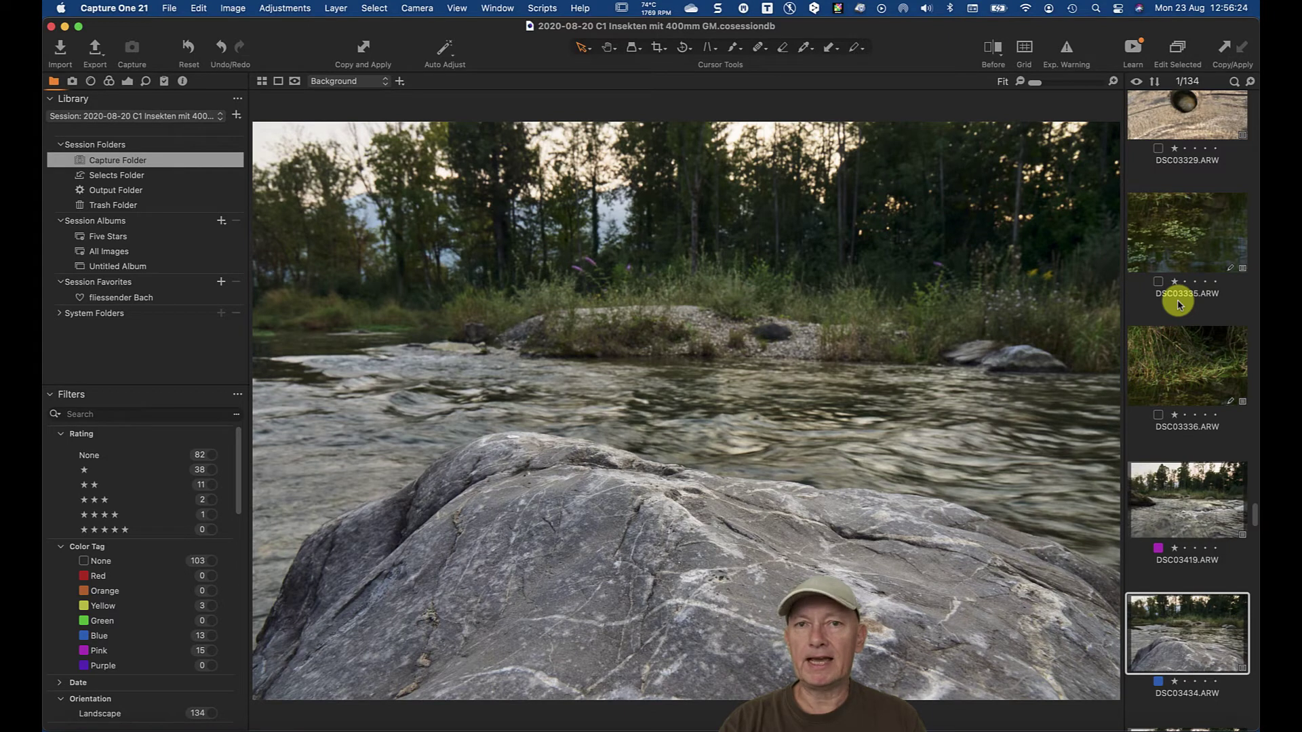
key("super+b")
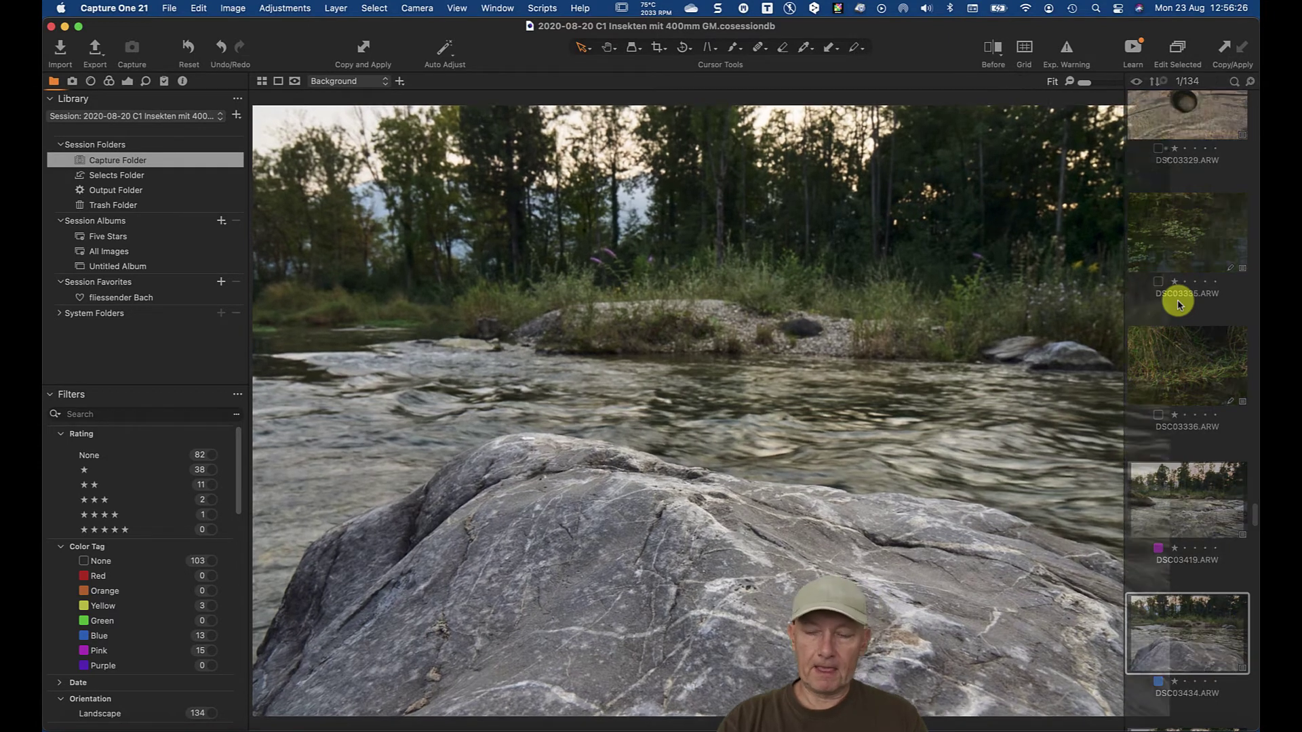
key("alt+super+v")
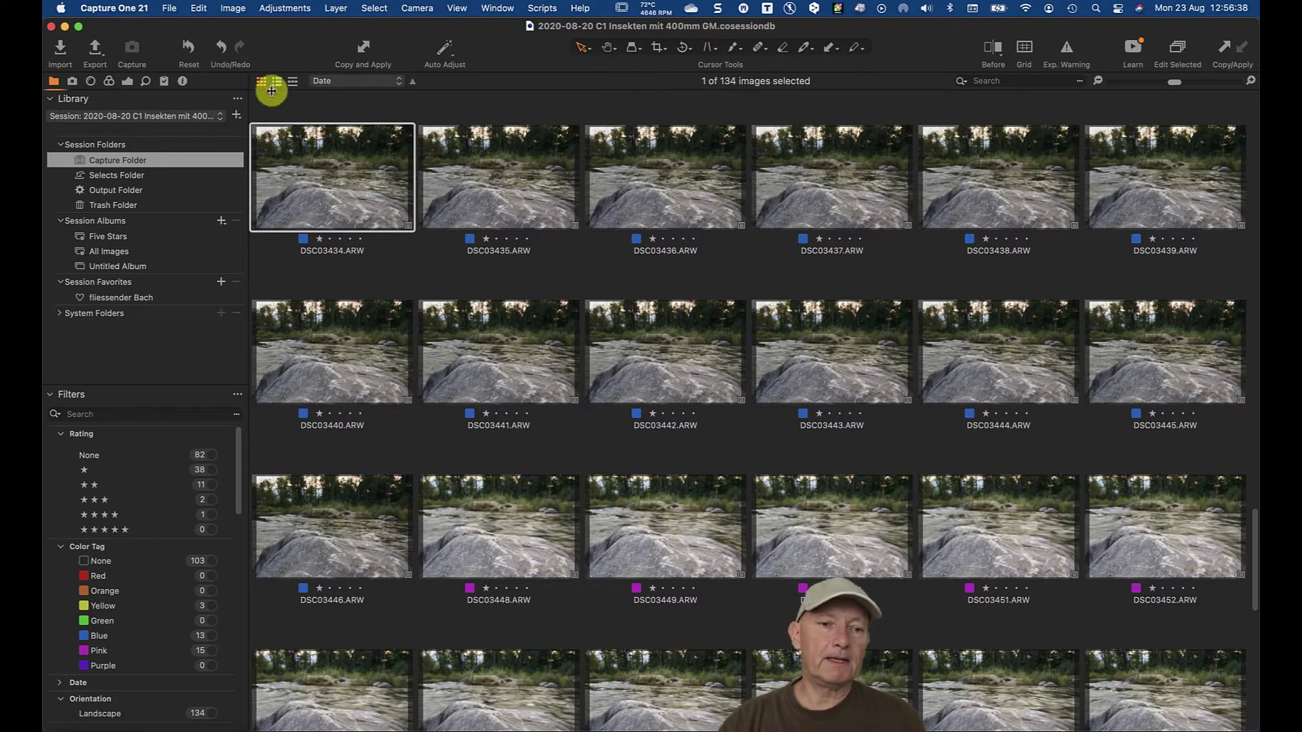
Change the browser's sort order from Date to Name.
left_click(355, 84)
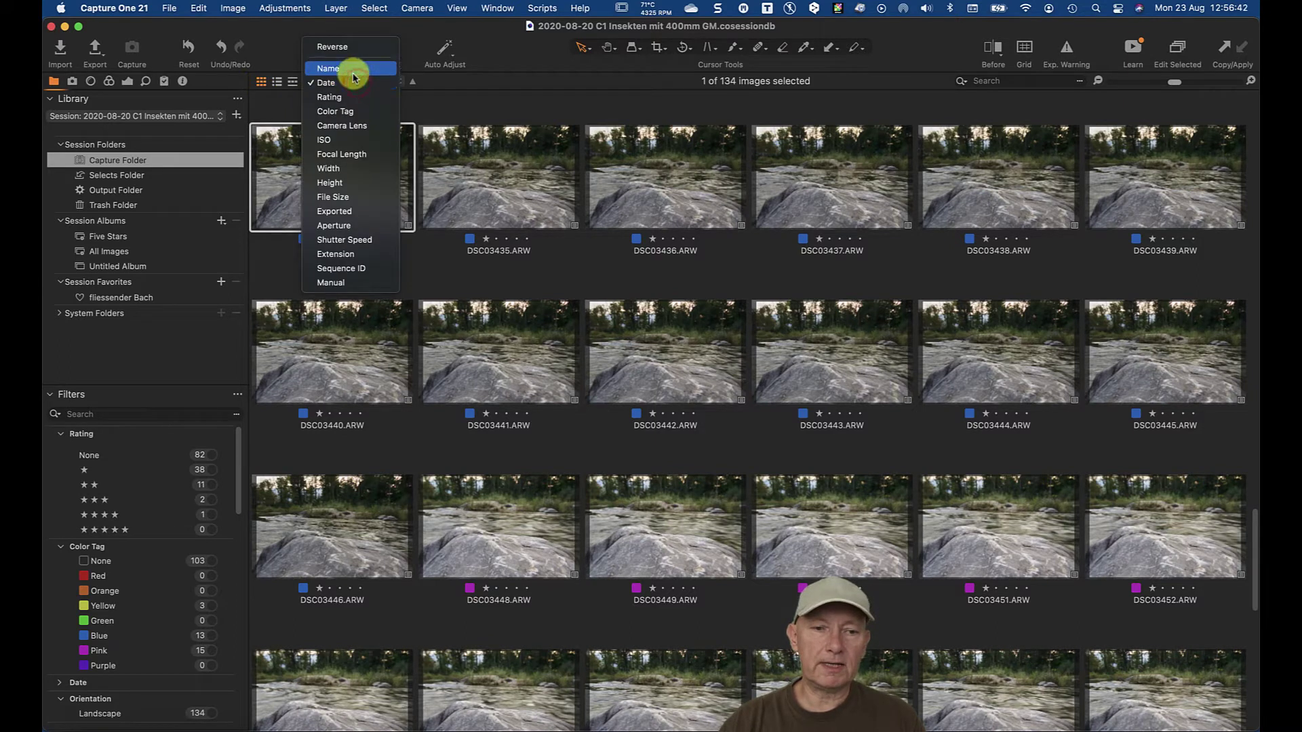
left_click(353, 75)
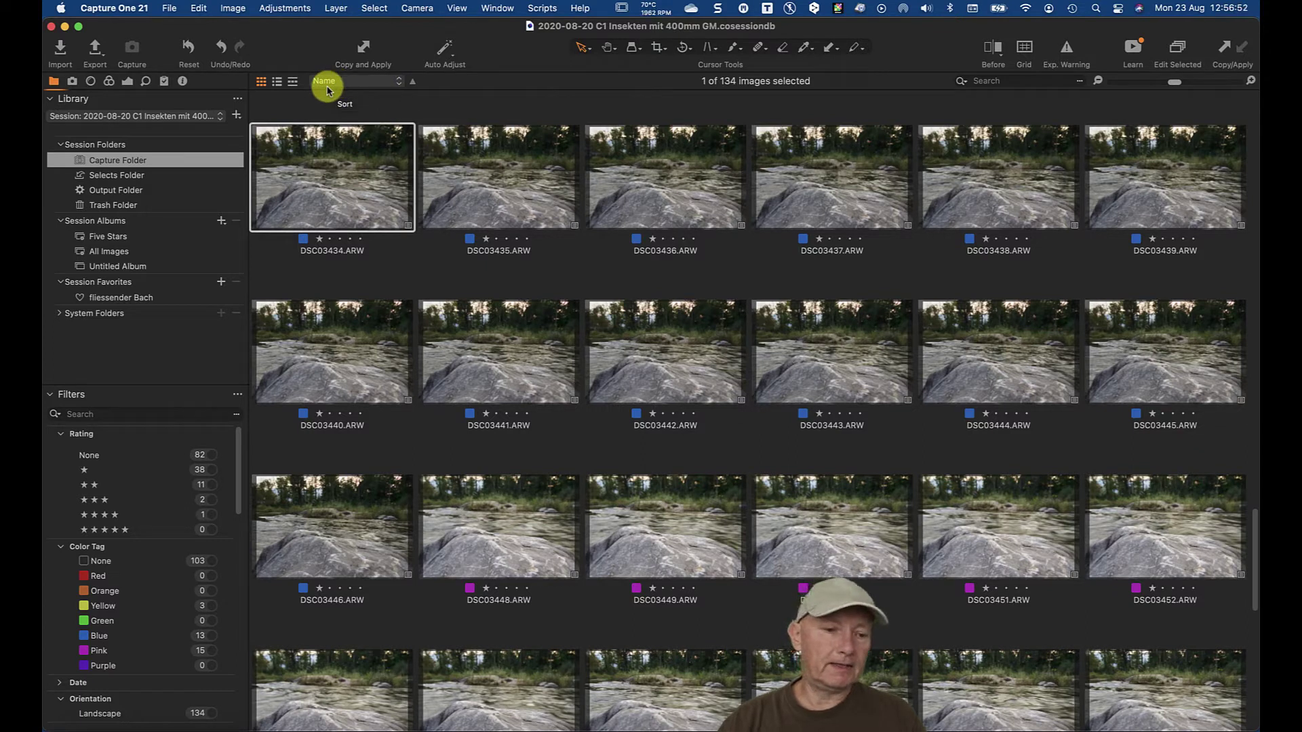
Collapse the Filters tool and expand it again.
left_click(133, 396)
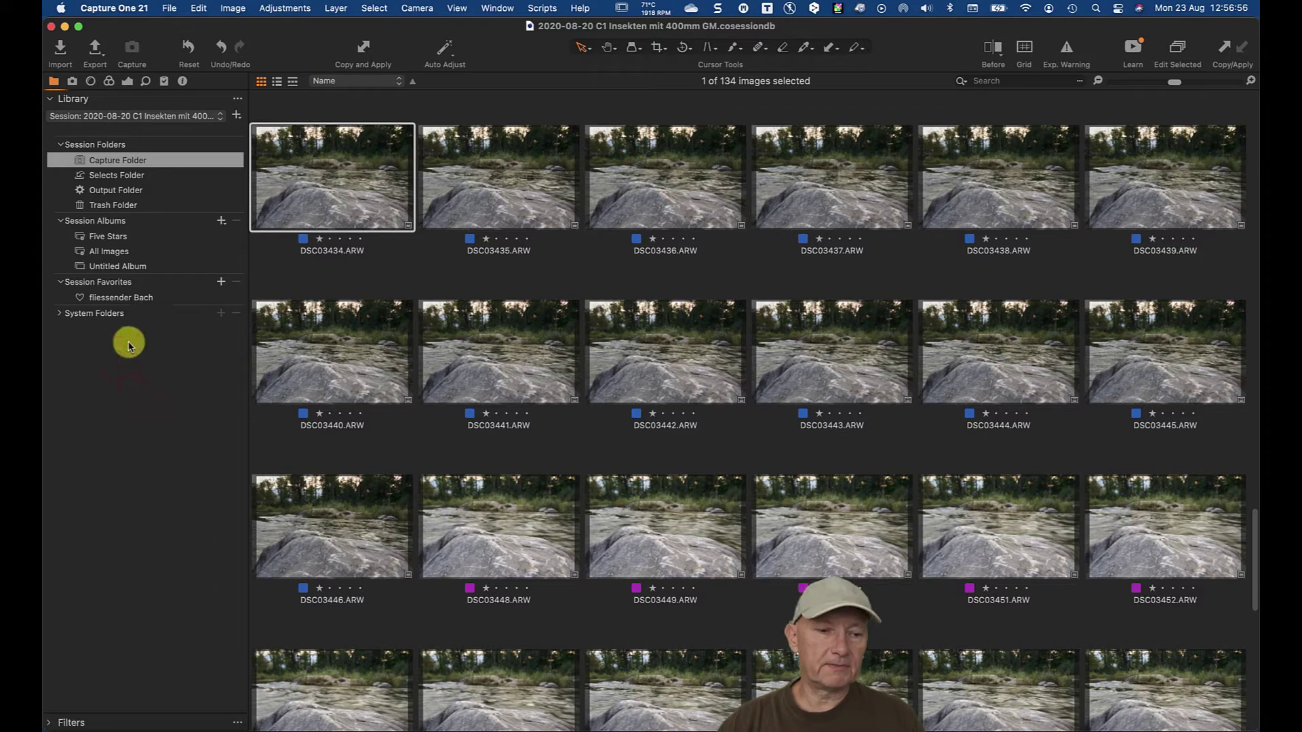
left_click(74, 721)
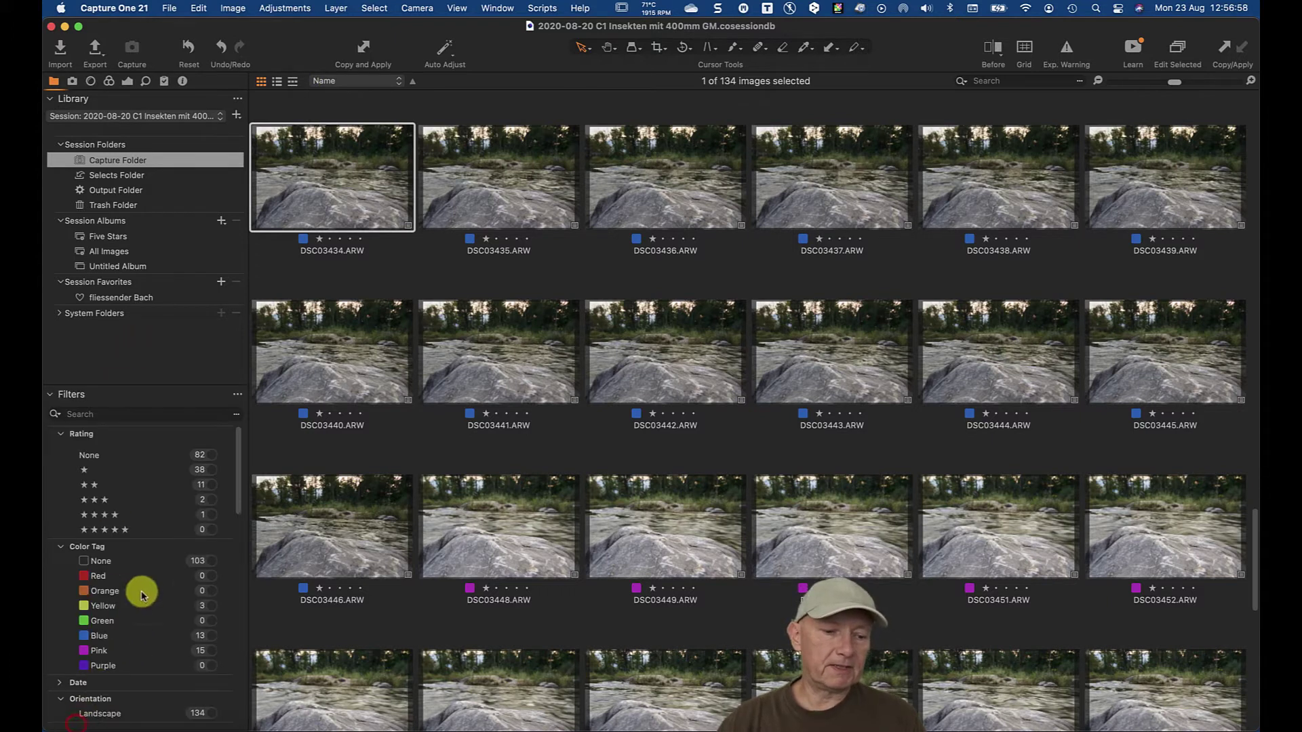
scroll(156, 457, "down", 8)
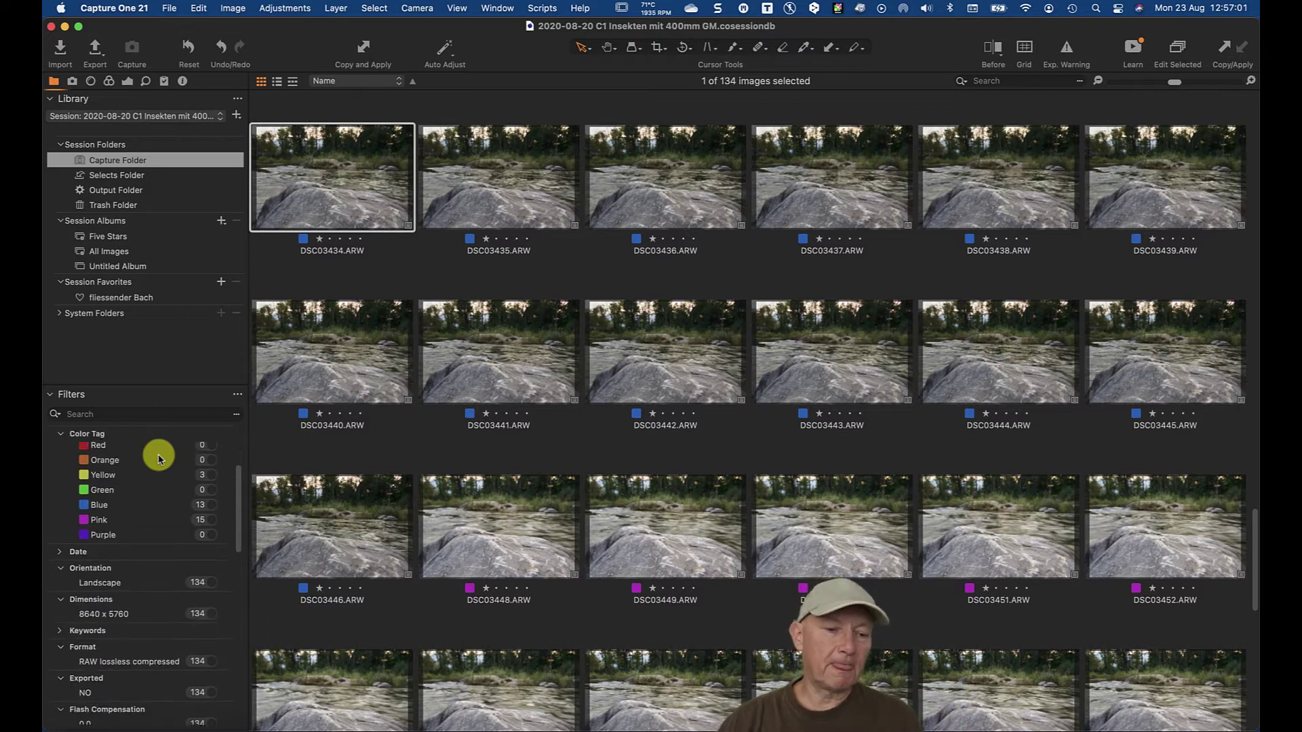
scroll(156, 456, "up", 5)
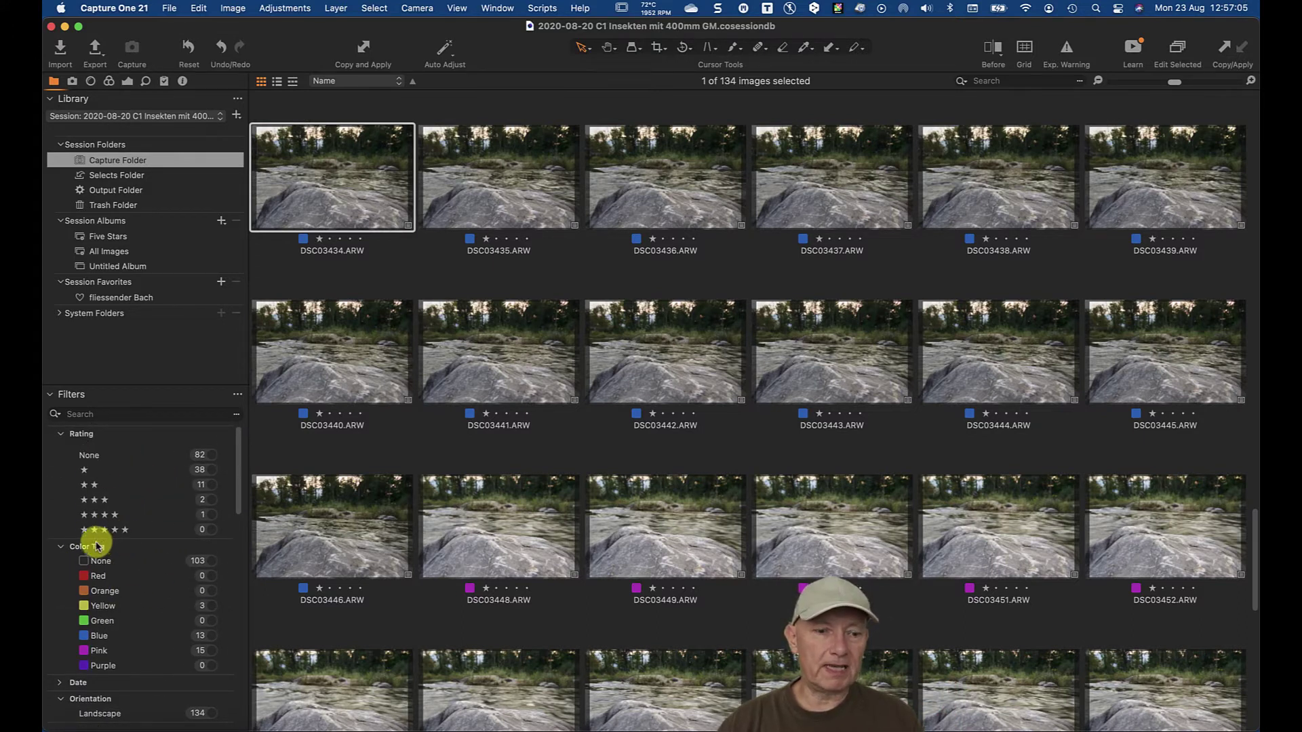
Collapse the Color Tag, Rating, Orientation and Dimensions filter sections.
left_click(59, 546)
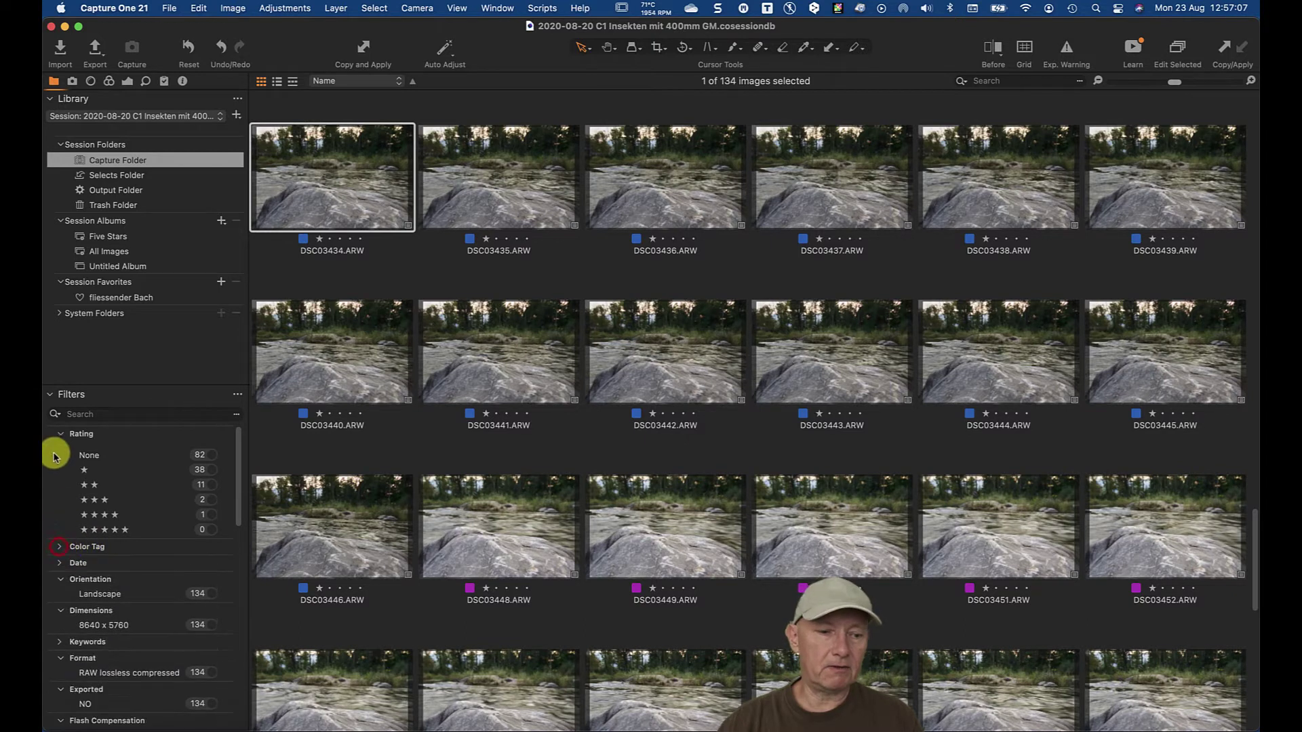
left_click(59, 435)
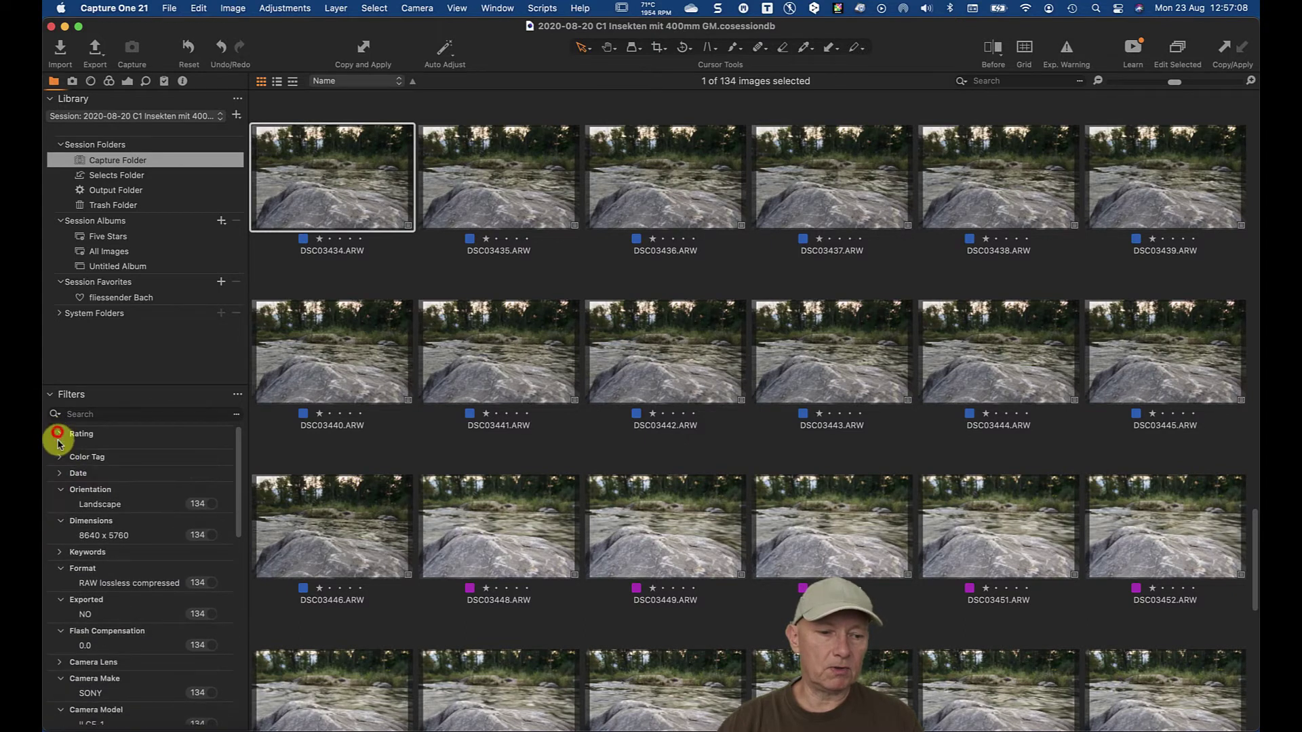
left_click(60, 491)
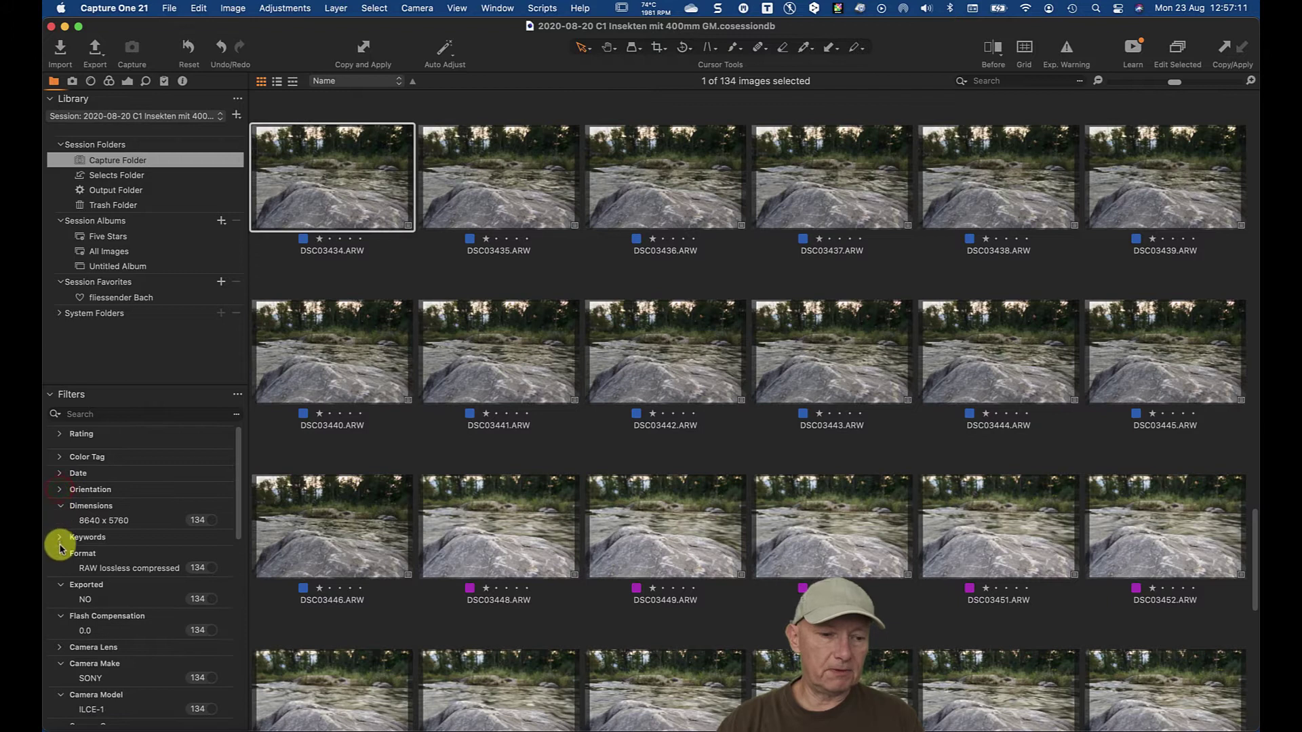
left_click(60, 506)
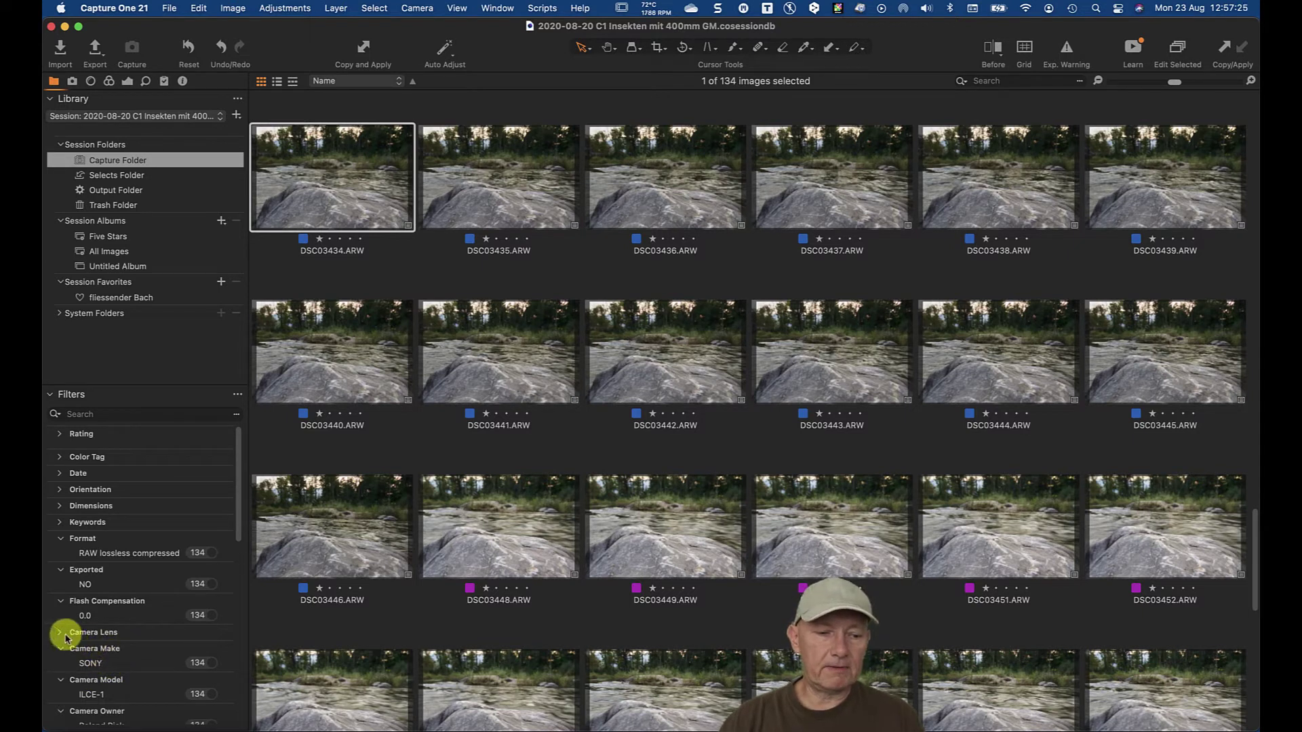
scroll(75, 648, "down", 3)
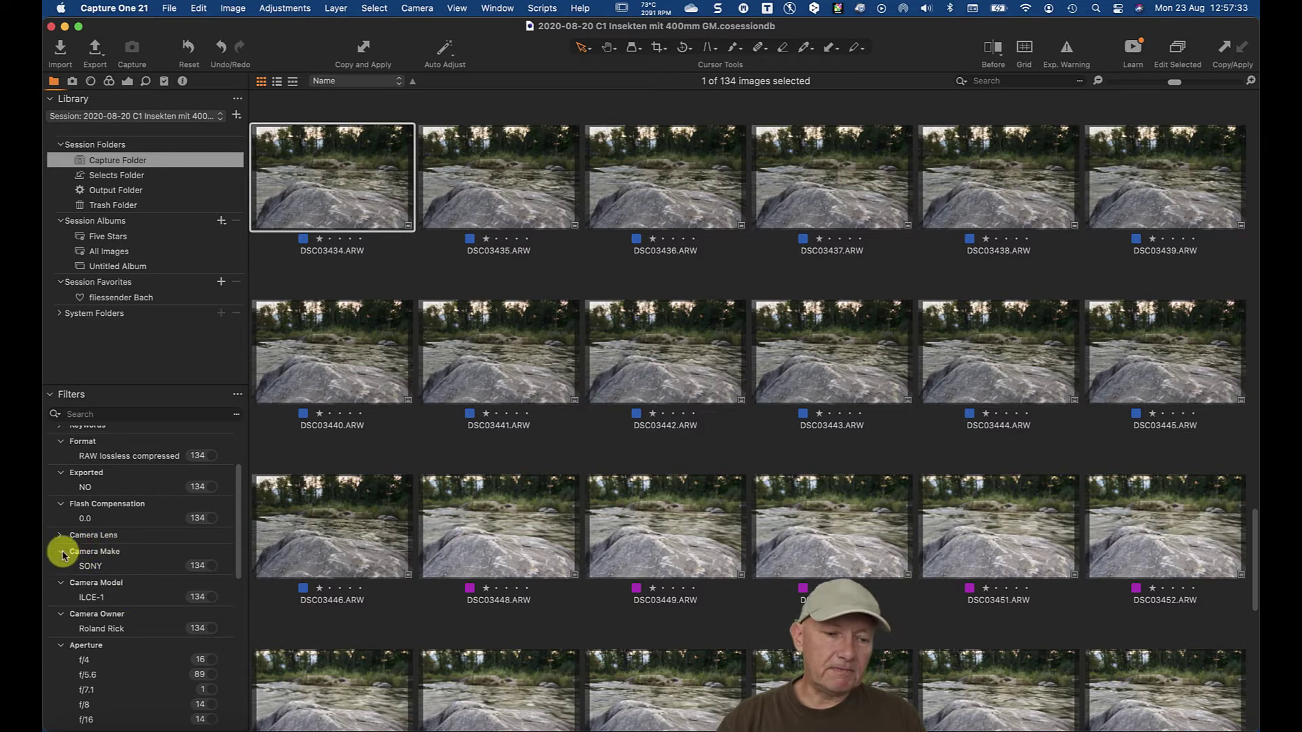
Remove the Filters tool from the Library panel.
right_click(145, 554)
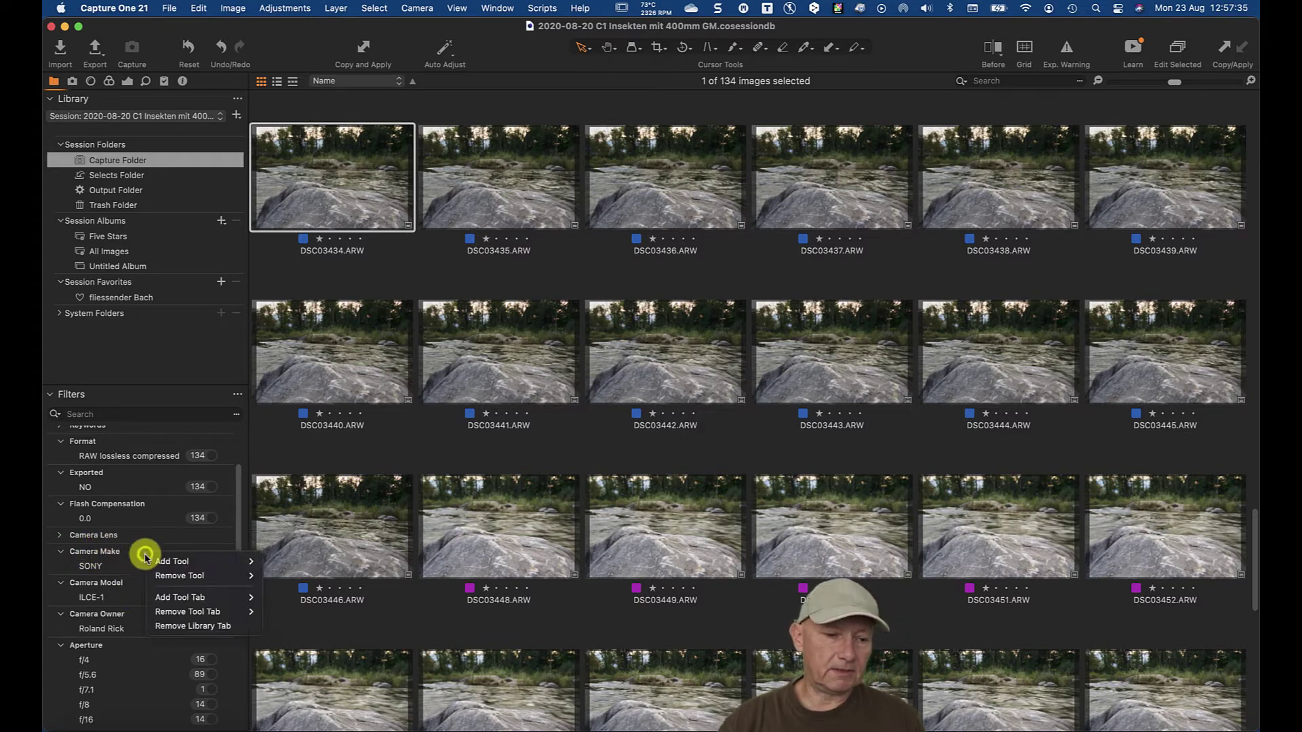
left_click(130, 551)
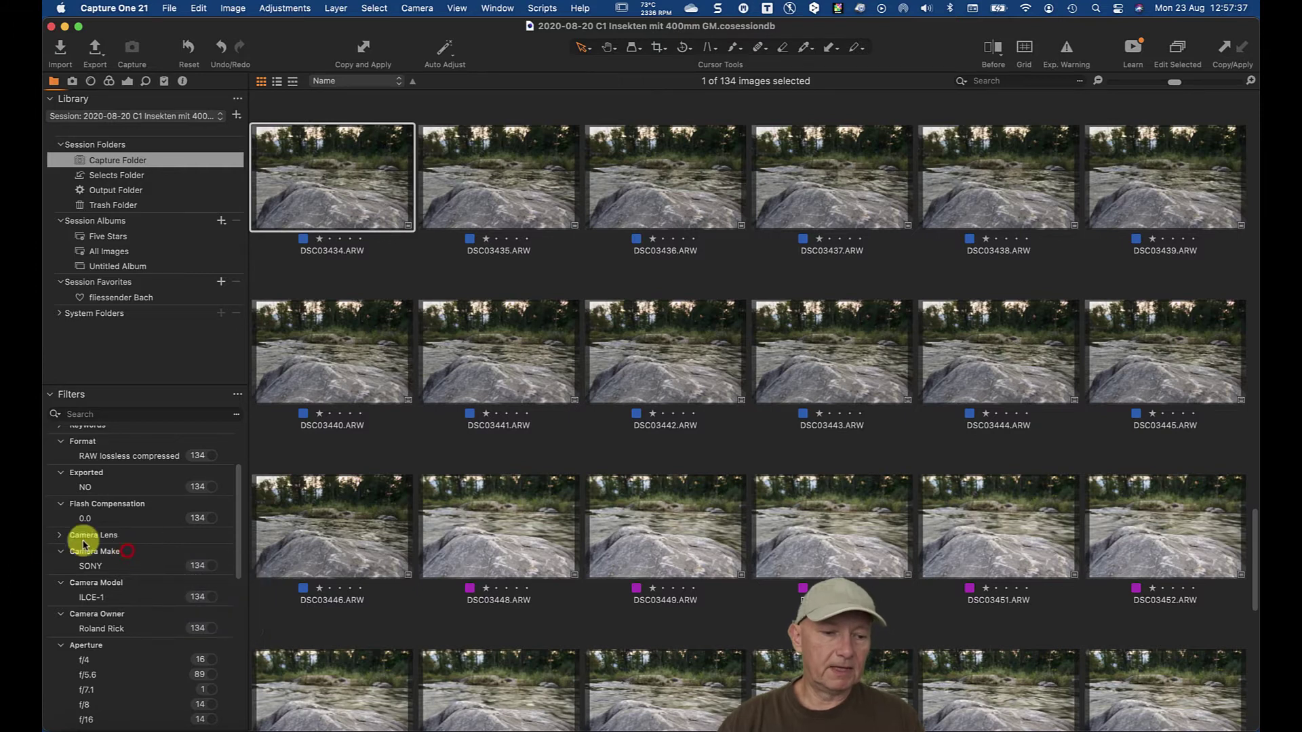
left_click(238, 397)
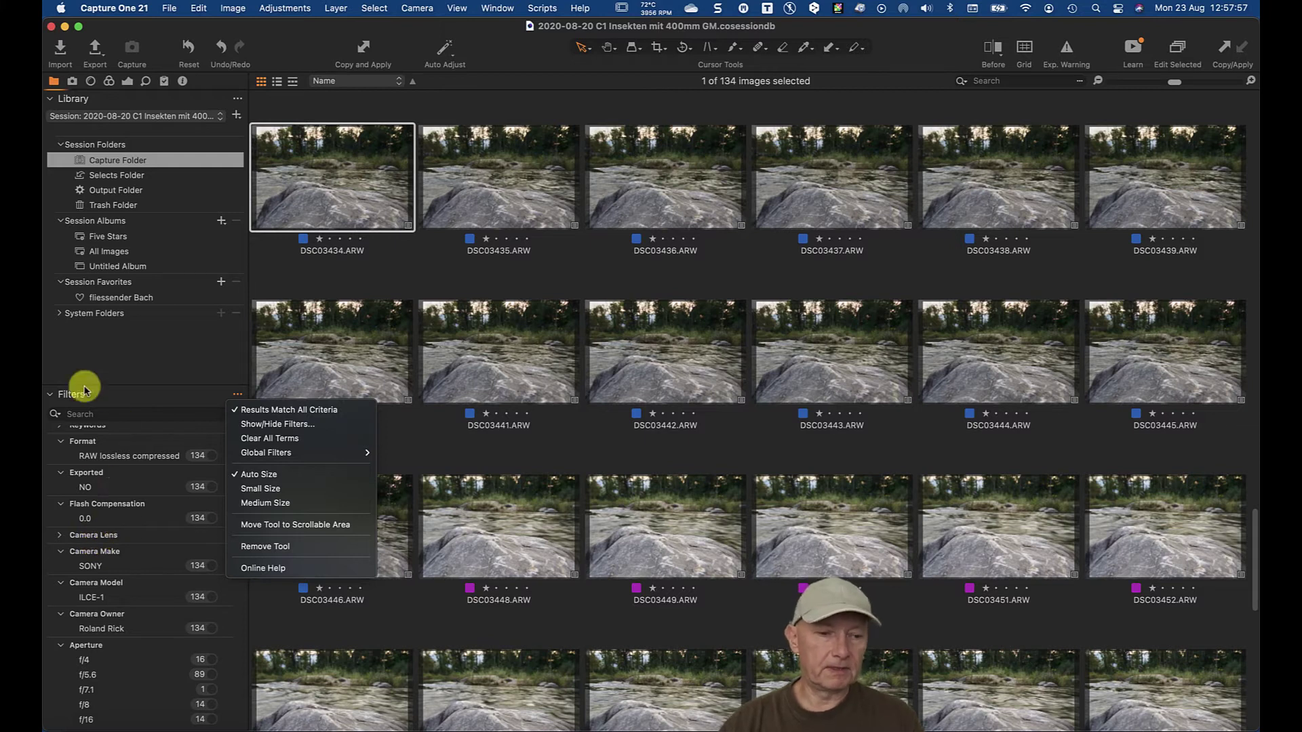
right_click(139, 396)
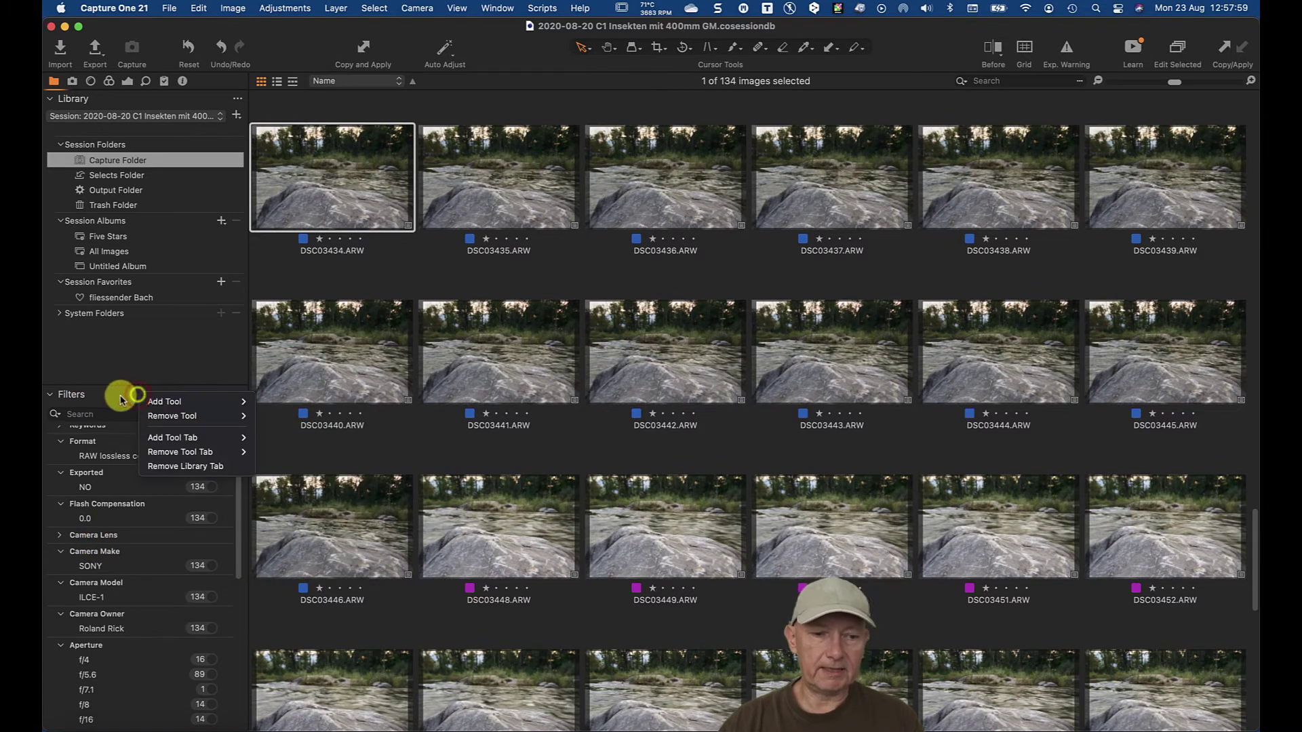
mouse_move(159, 405)
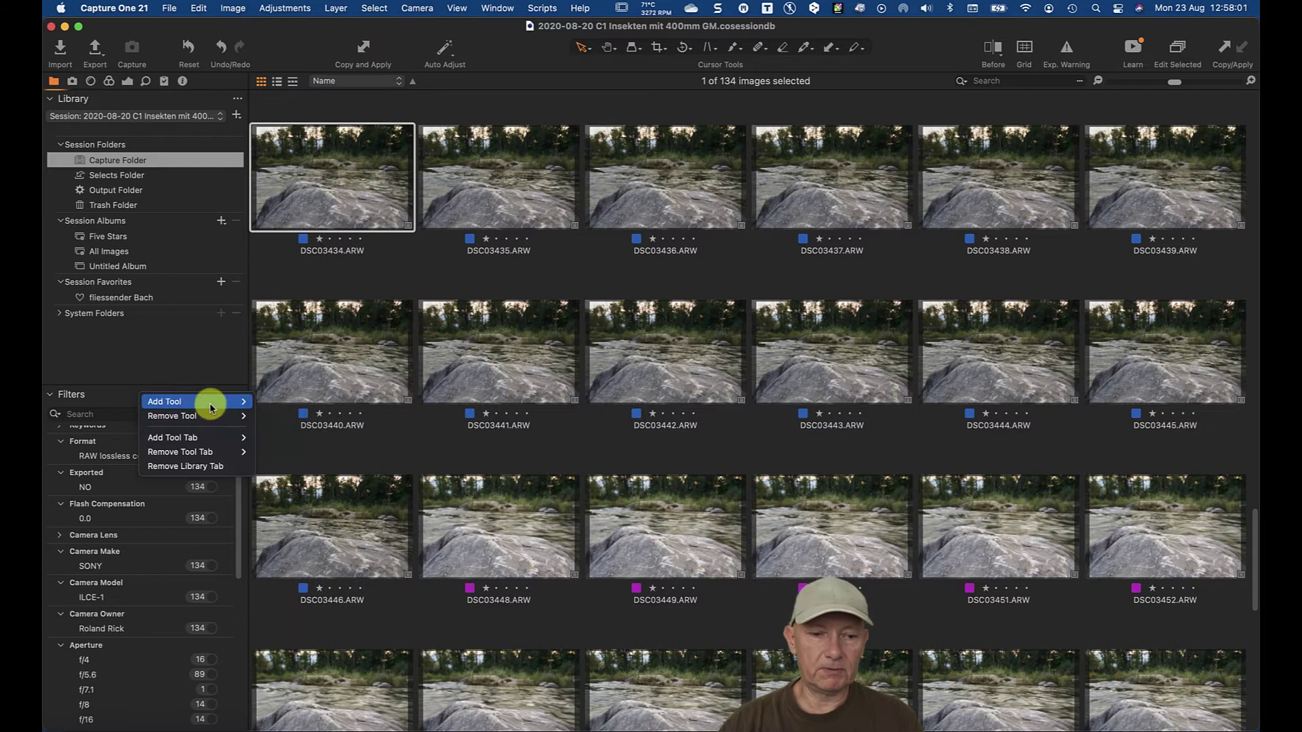
mouse_move(196, 421)
left_click(274, 430)
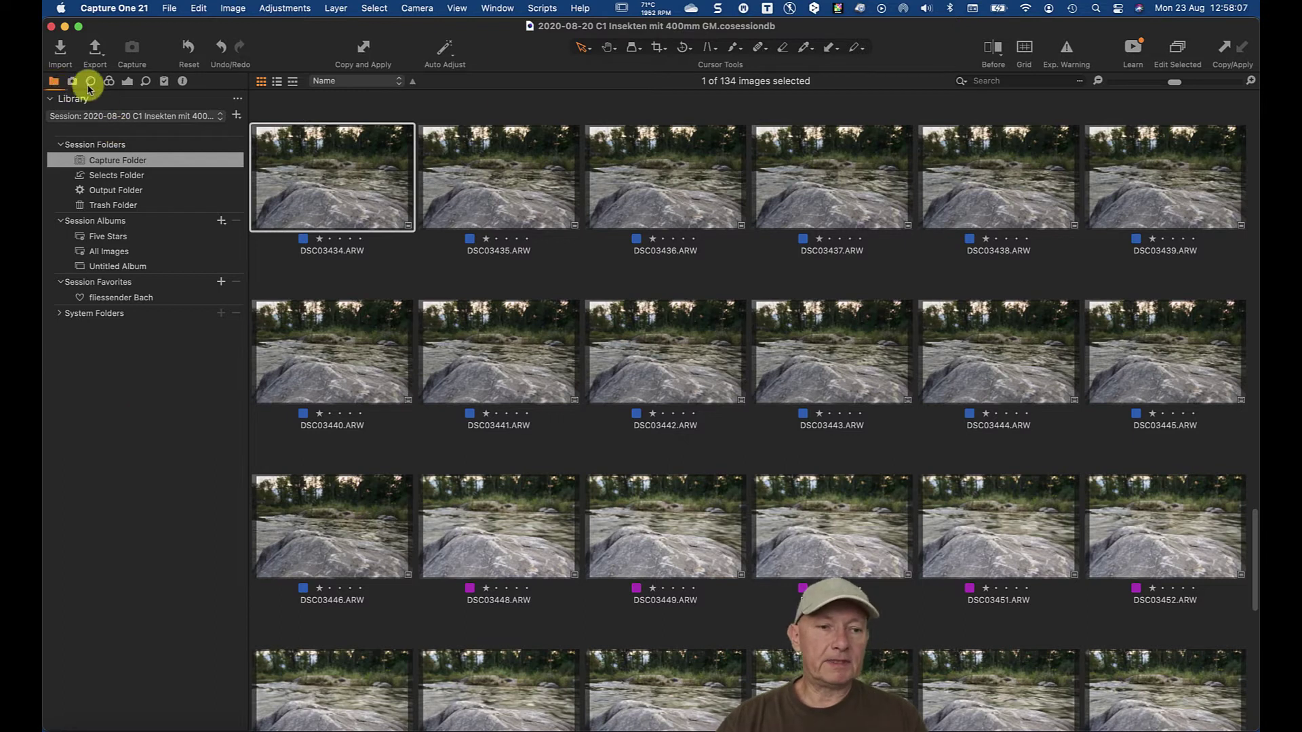
Add the Filters tool back to the Library through Add Tool > Filters.
right_click(150, 102)
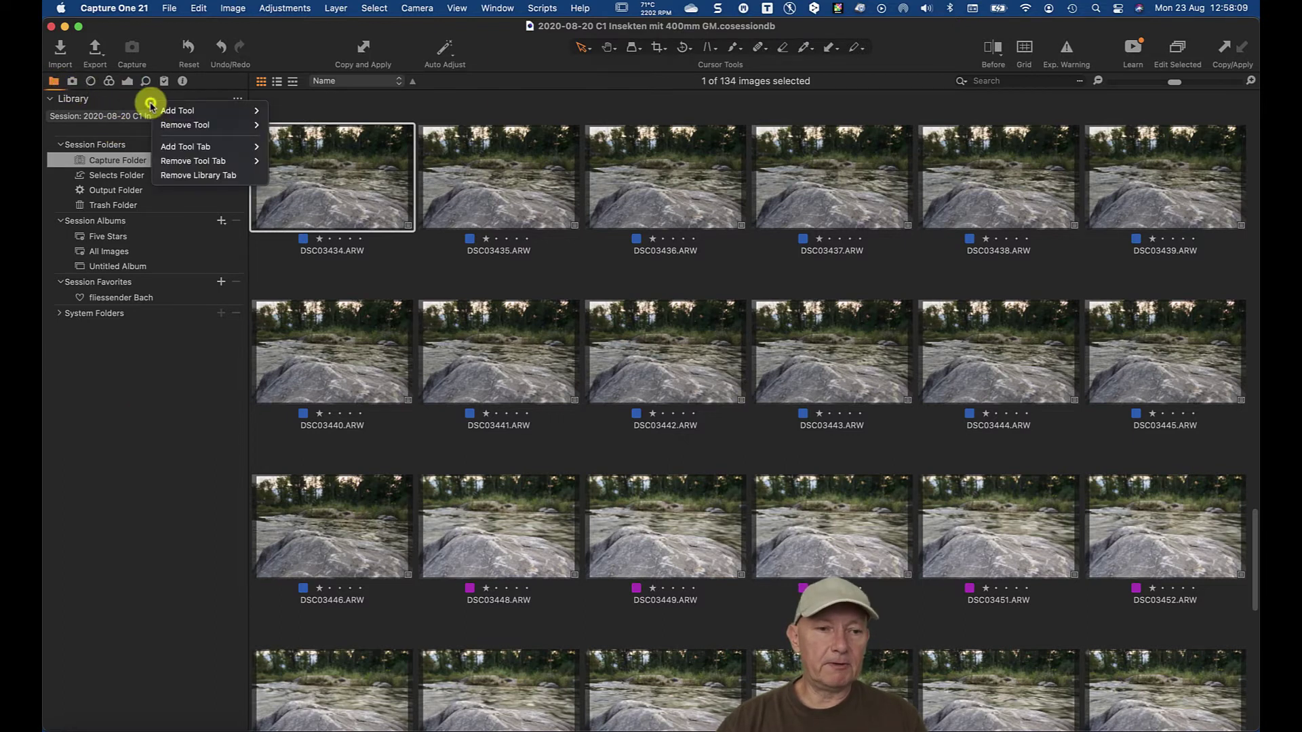
mouse_move(177, 113)
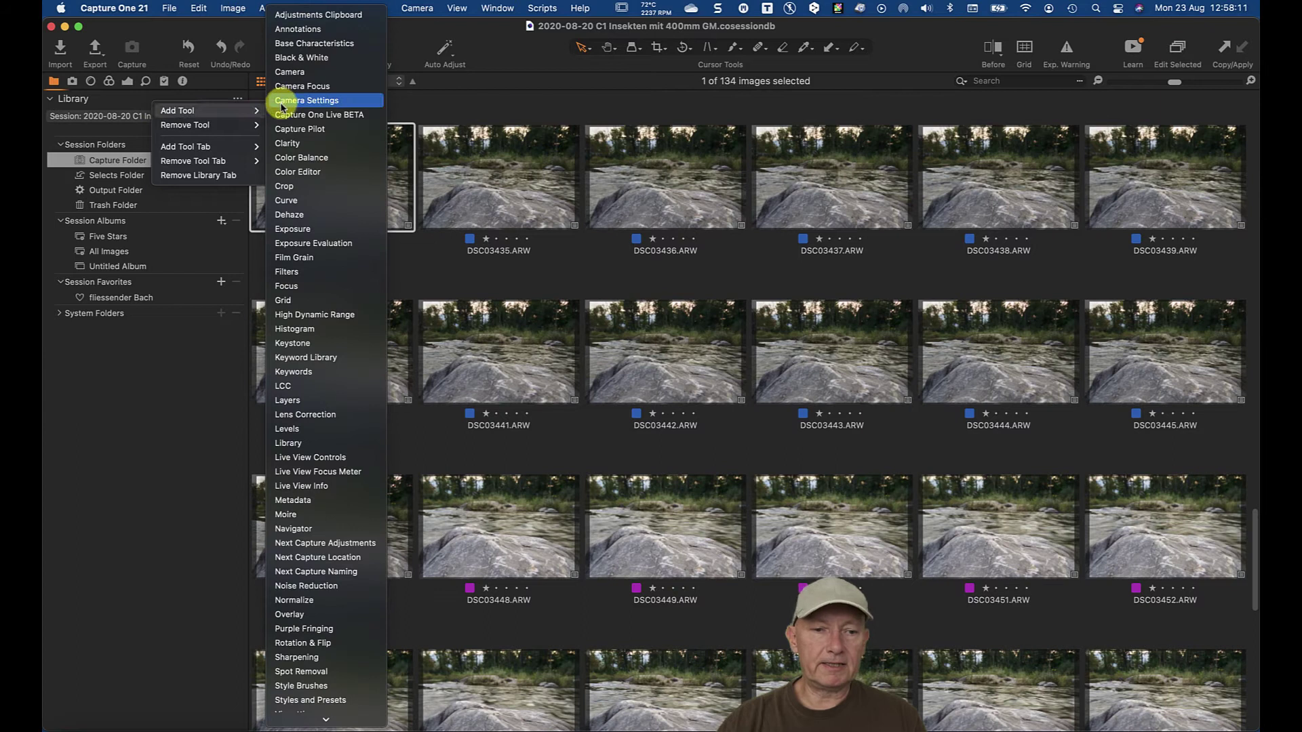
mouse_move(259, 114)
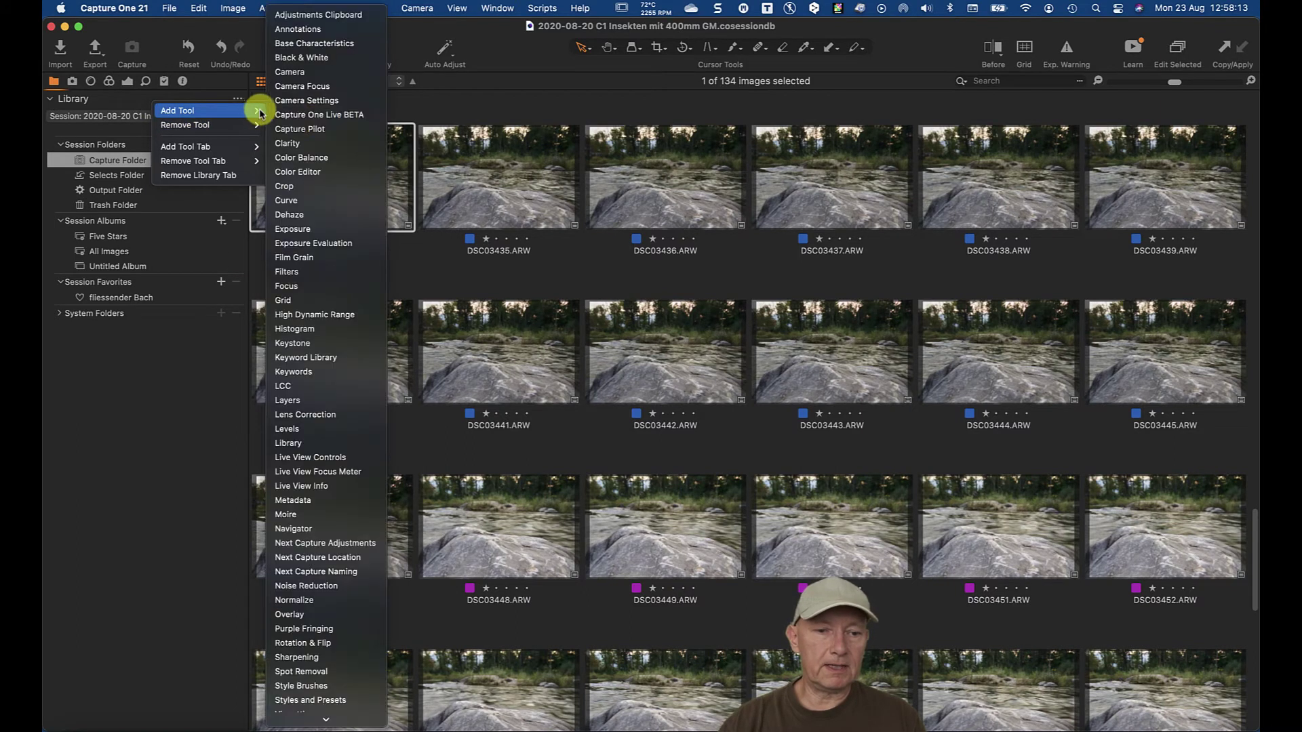
left_click(317, 276)
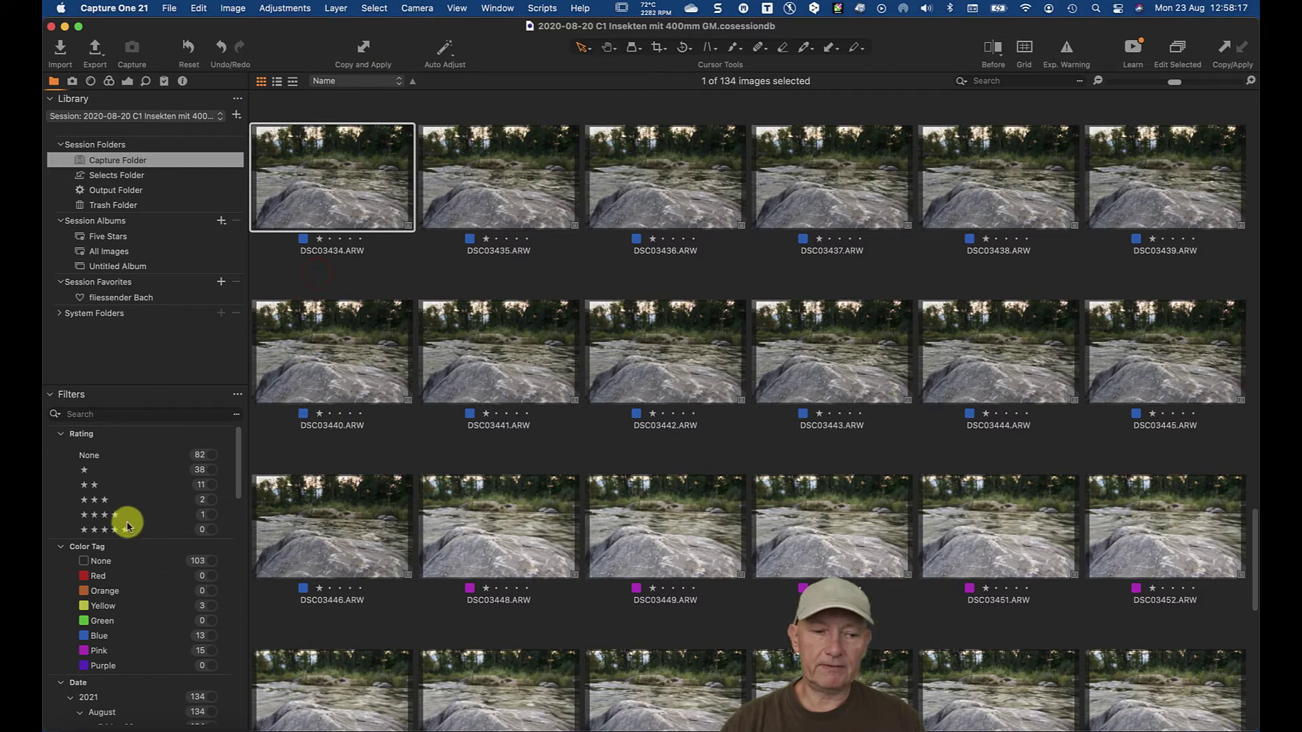
Collapse the Rating and Color Tag sections and scroll down to Keywords, Format and Camera Lens.
left_click(61, 433)
left_click(59, 456)
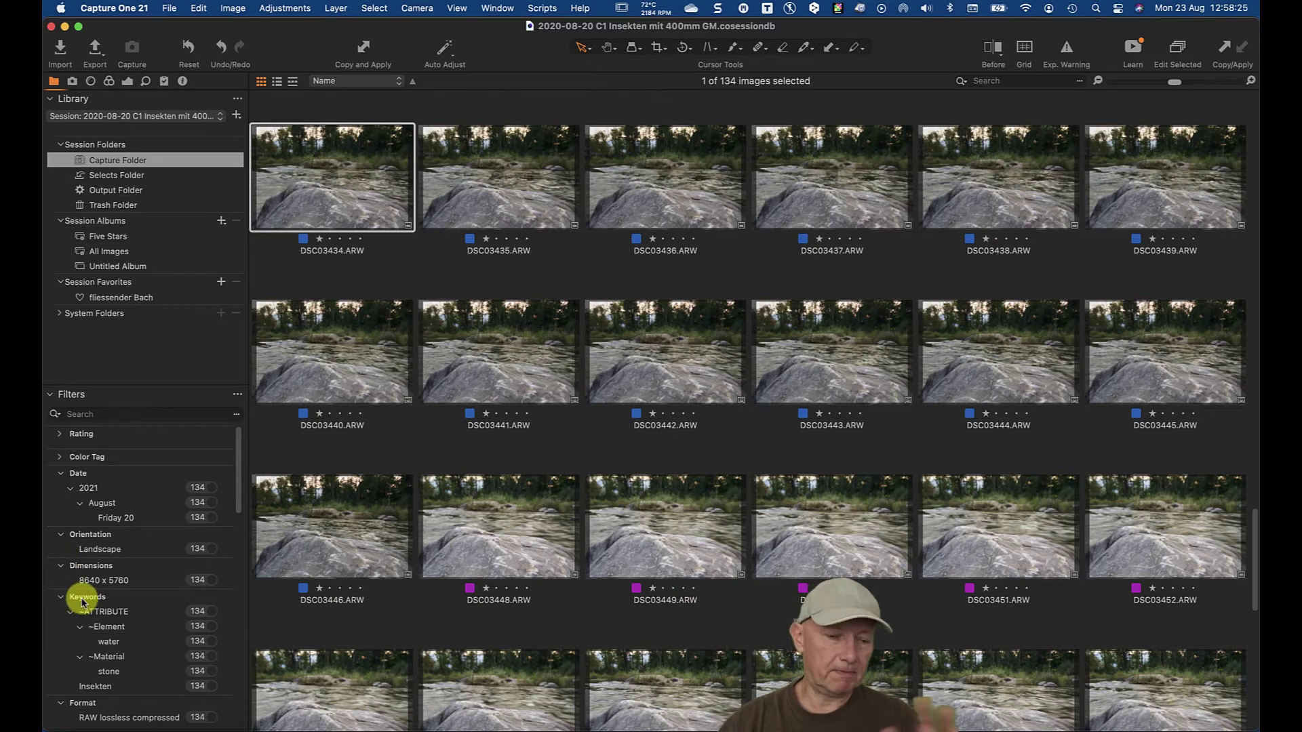
scroll(109, 607, "down", 5)
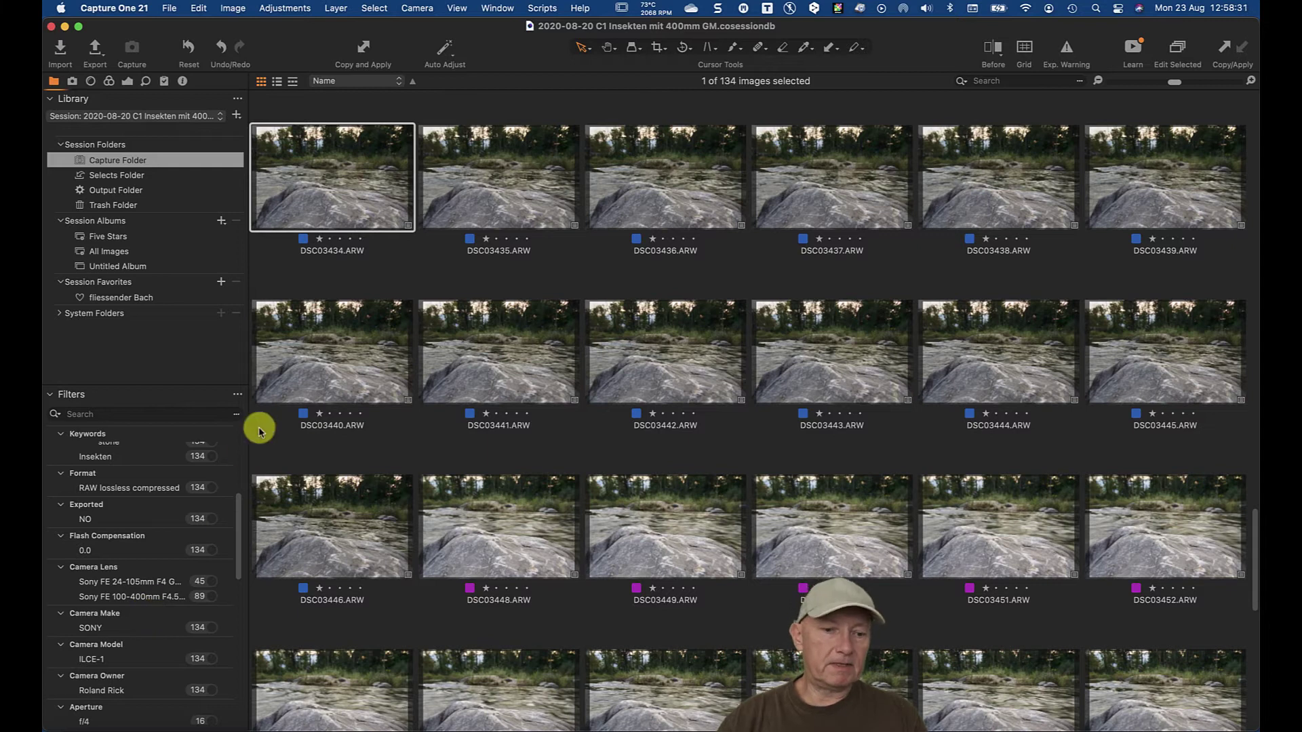
Open Show/Hide Filters… from the Filters menu and float the panel over the grid.
left_click(238, 394)
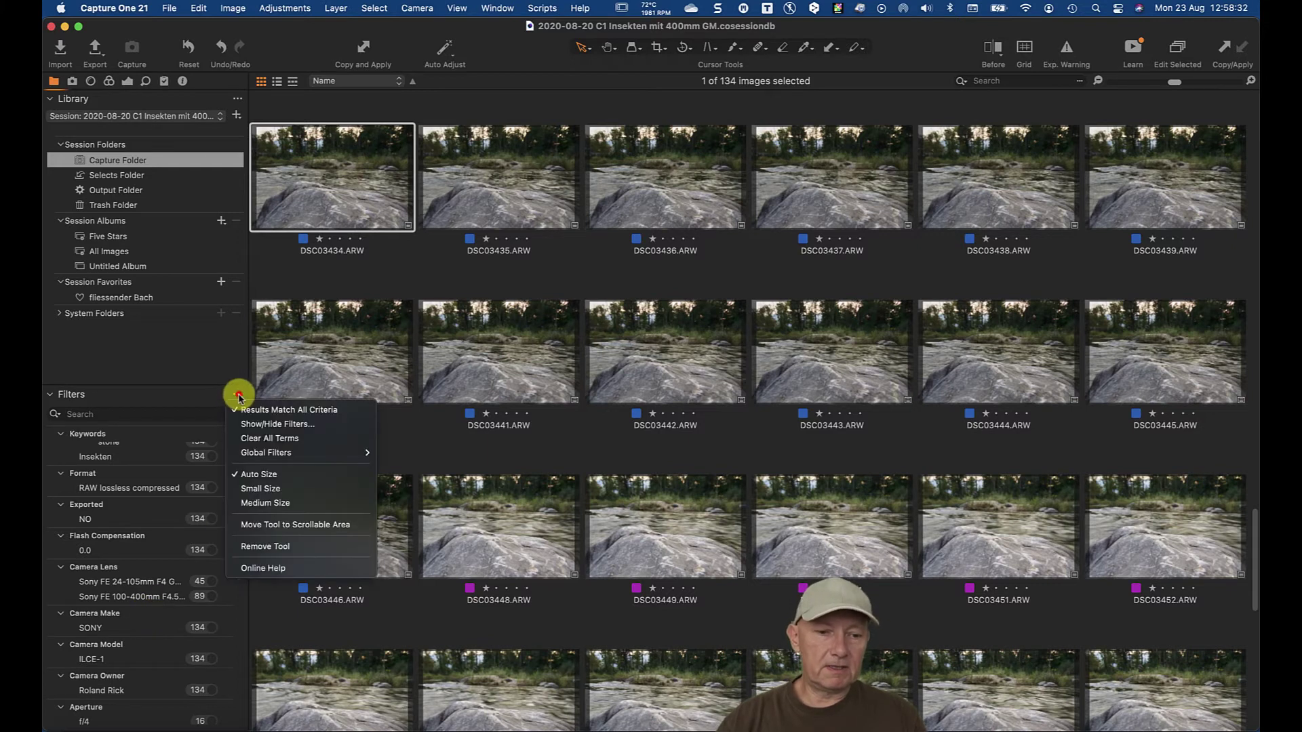
left_click(263, 424)
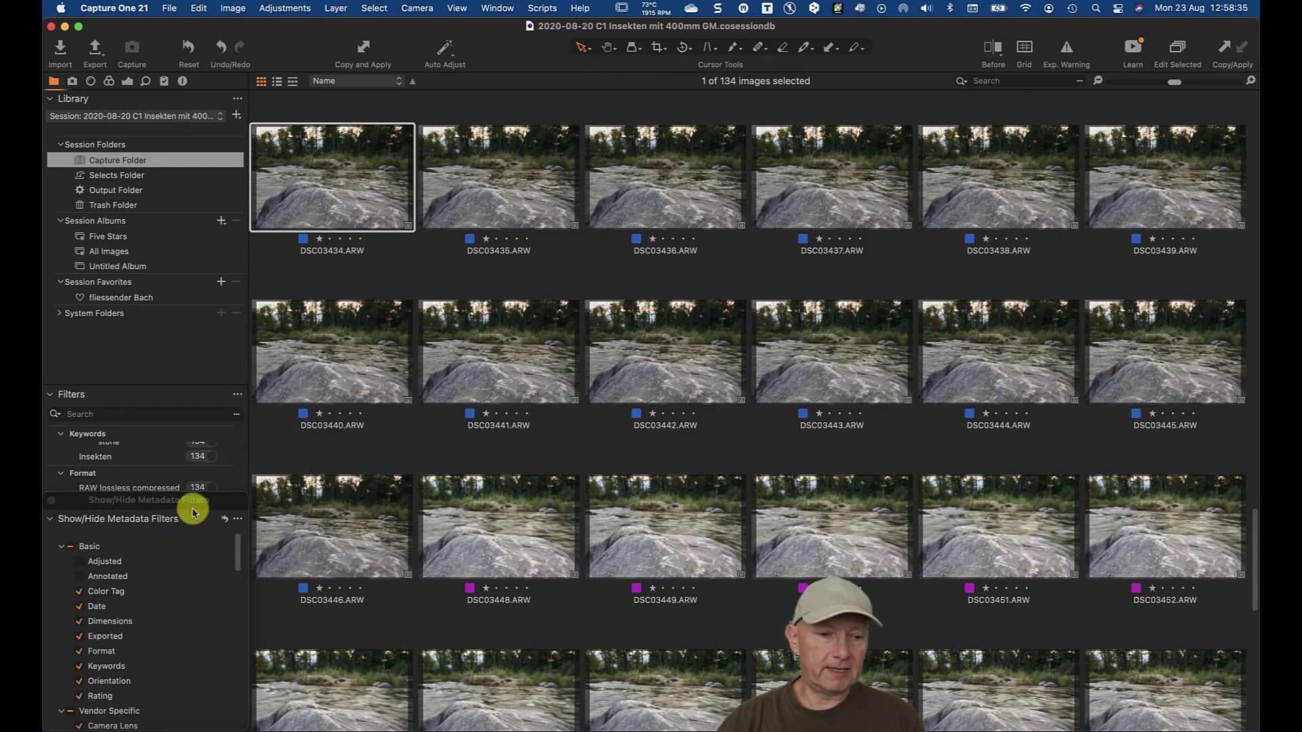
left_click_drag(193, 512, 596, 180)
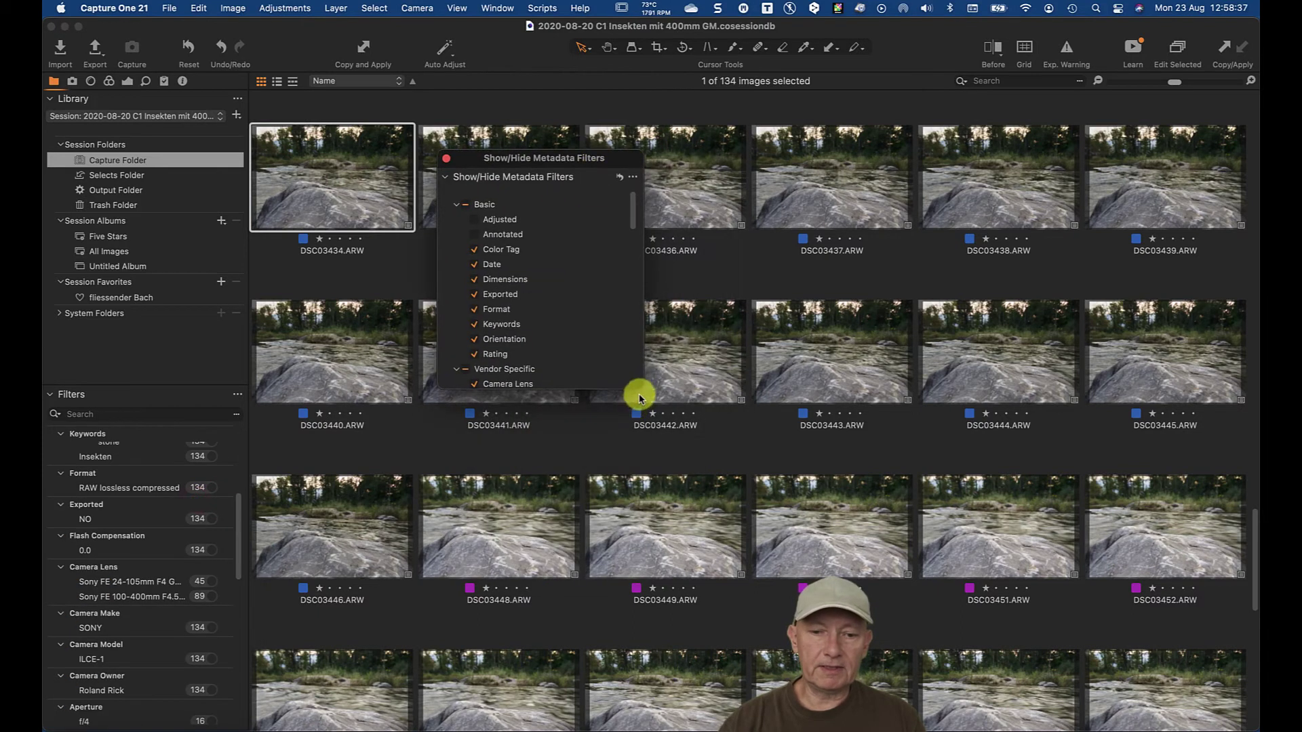
Widen the floating Show/Hide Metadata Filters window and nudge it upward.
left_click_drag(640, 385, 647, 399)
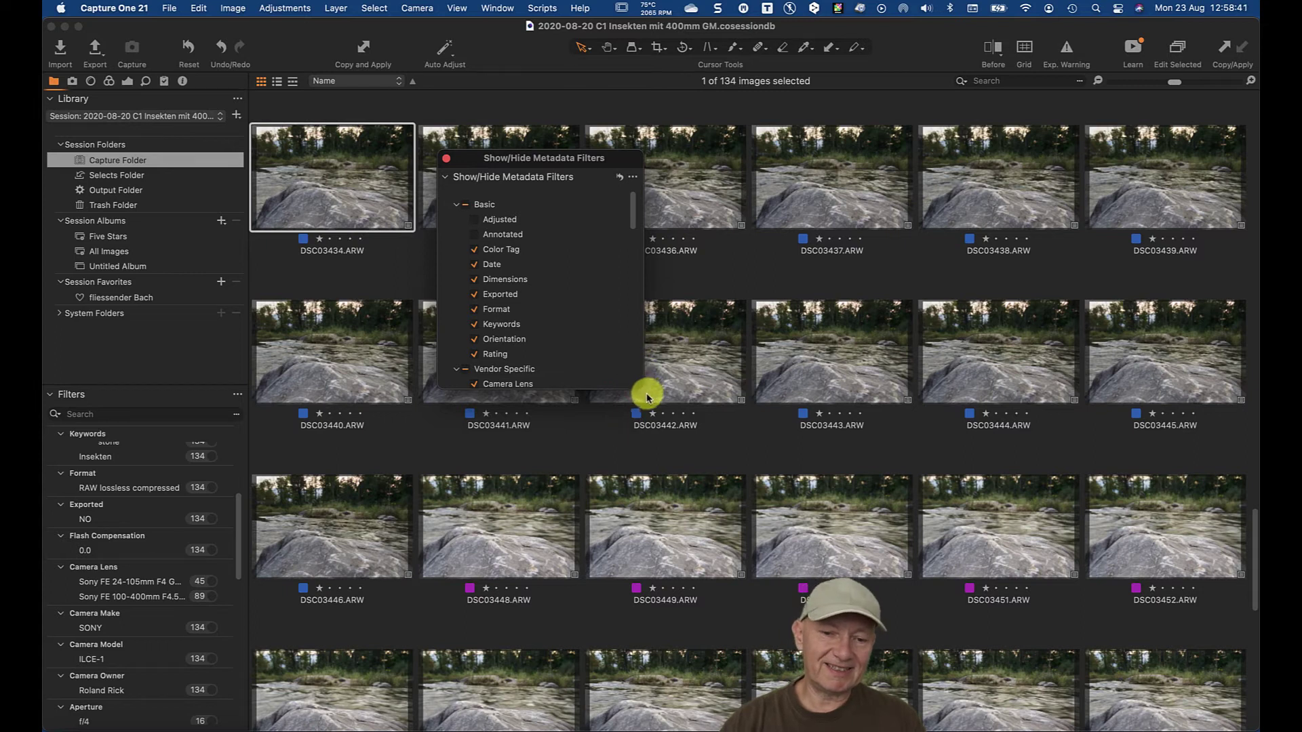
left_click(640, 387)
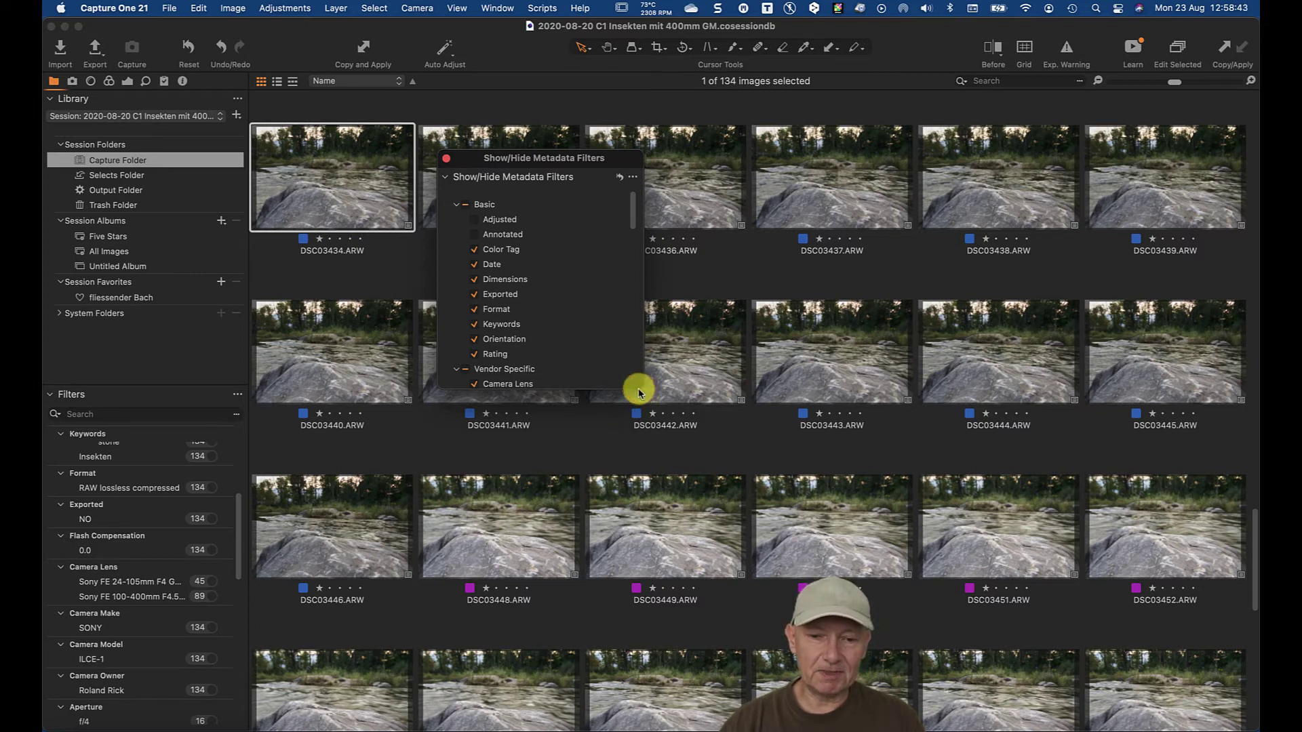
left_click_drag(642, 381, 627, 349)
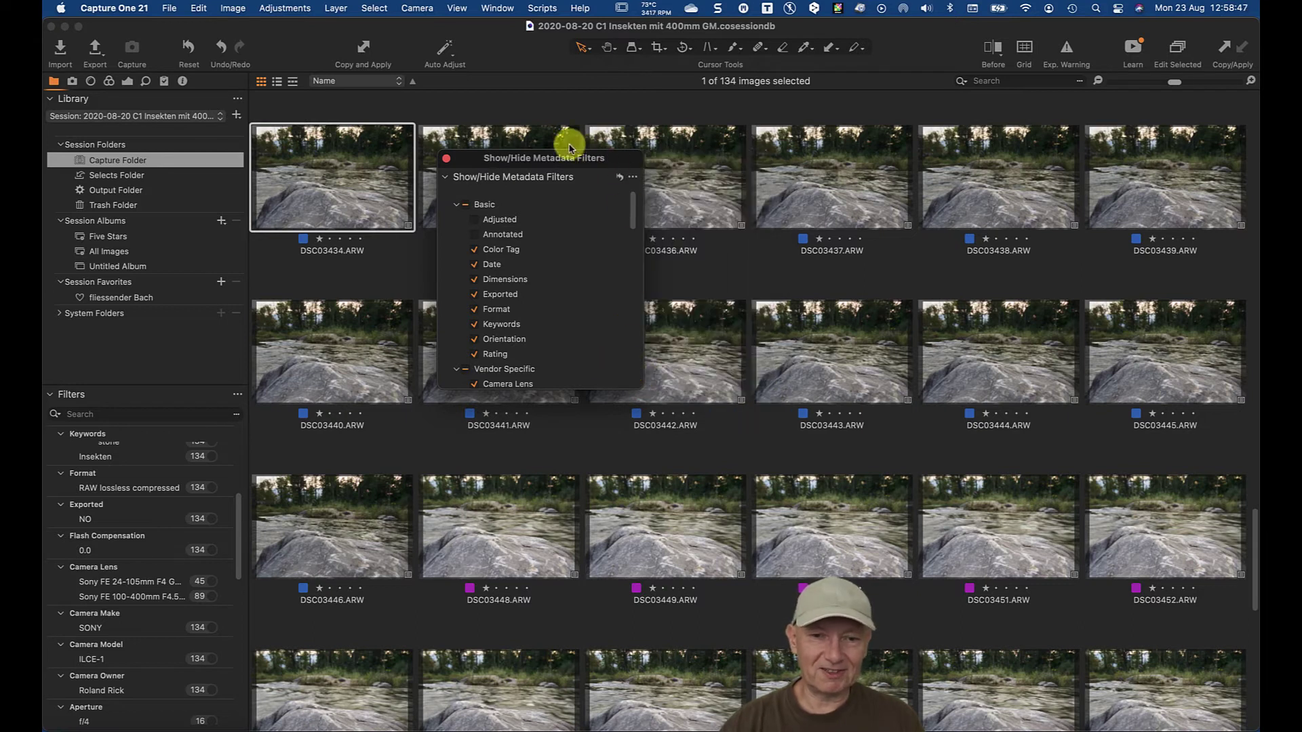
left_click_drag(561, 153, 557, 141)
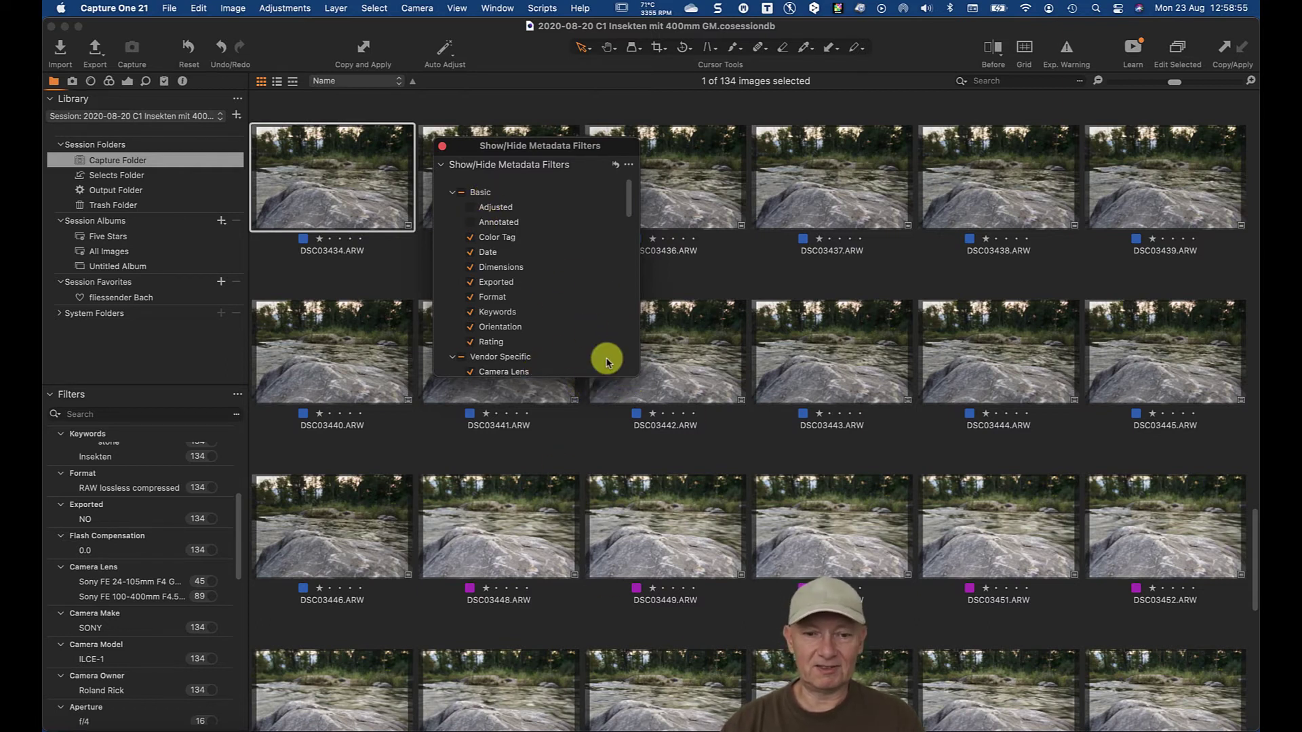
scroll(576, 319, "down", 5)
scroll(560, 353, "up", 5)
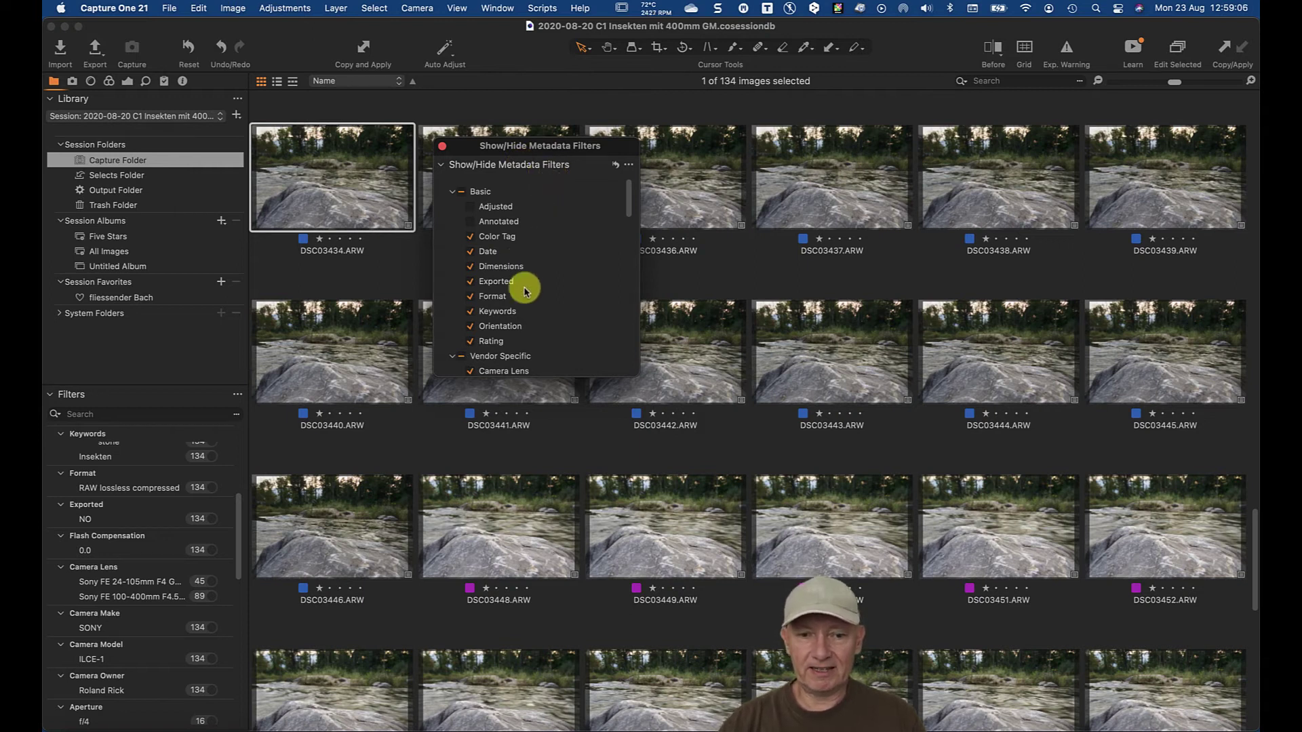
scroll(536, 327, "down", 4)
scroll(537, 326, "down", 5)
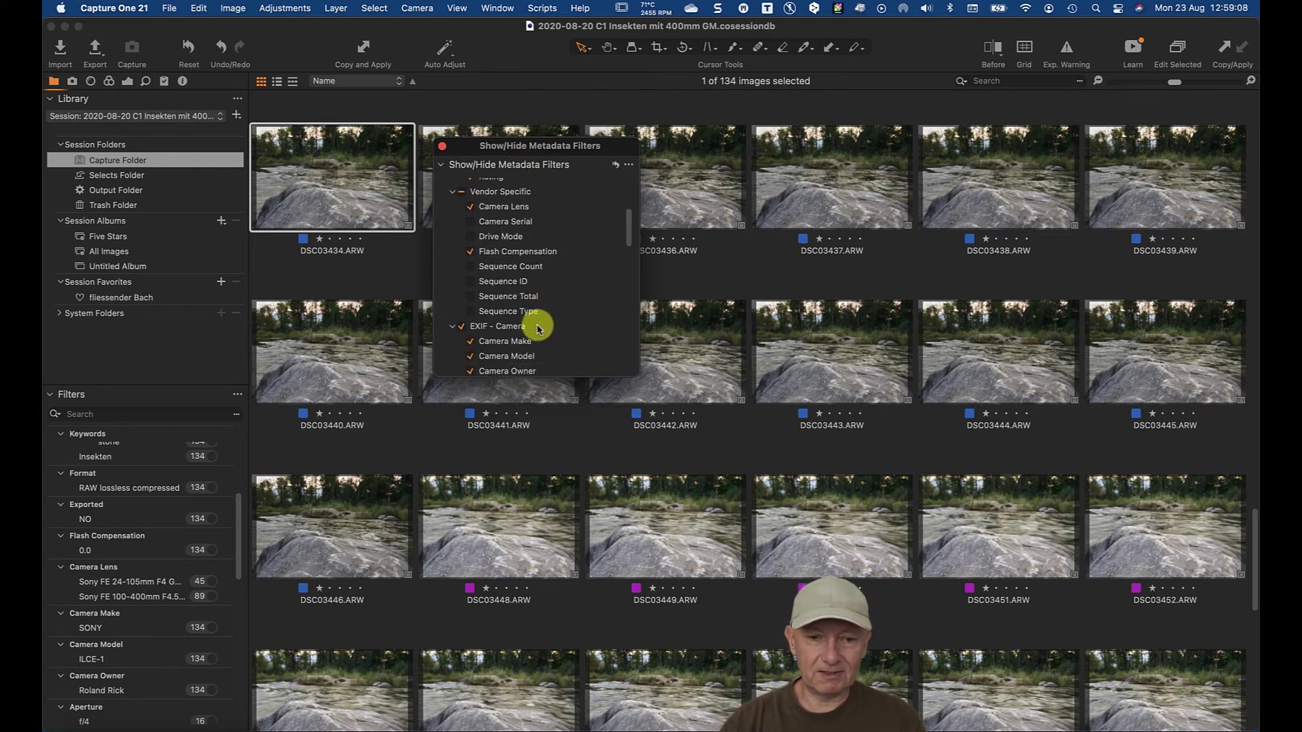
scroll(541, 335, "up", 3)
scroll(542, 335, "up", 2)
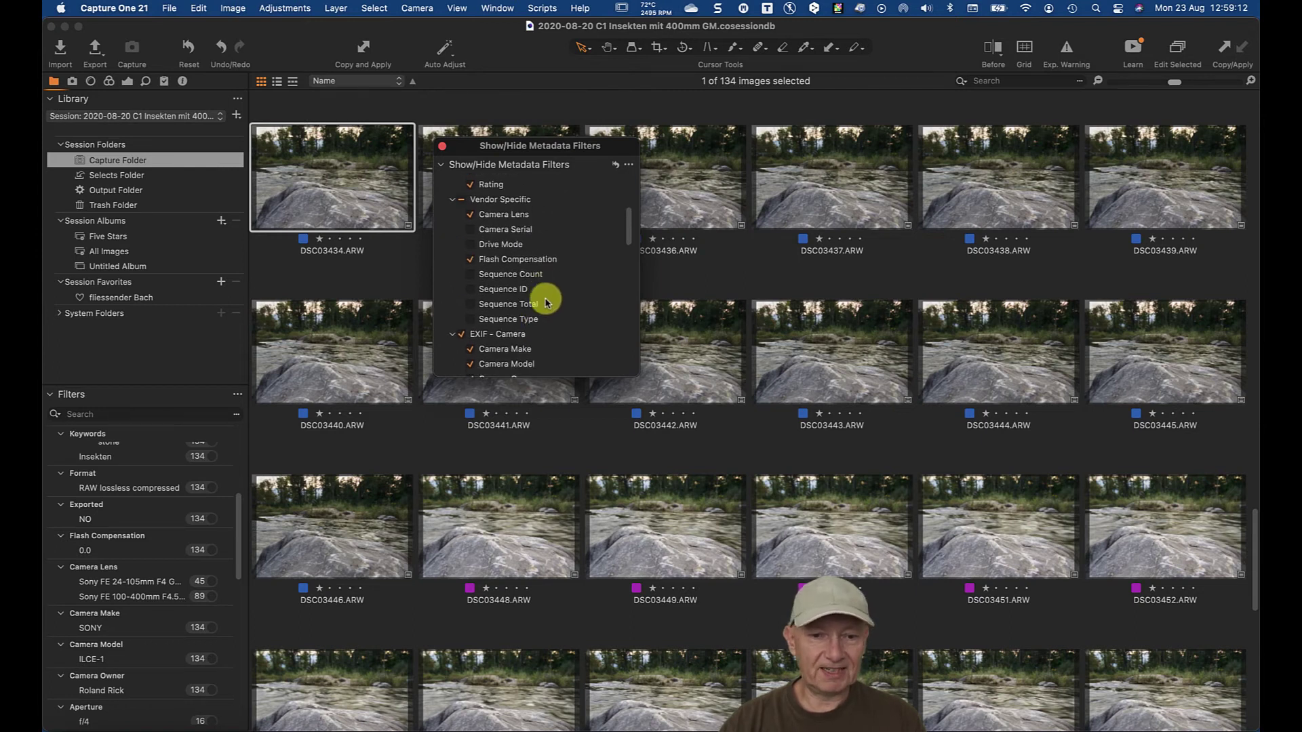
scroll(547, 306, "down", 5)
scroll(548, 310, "down", 3)
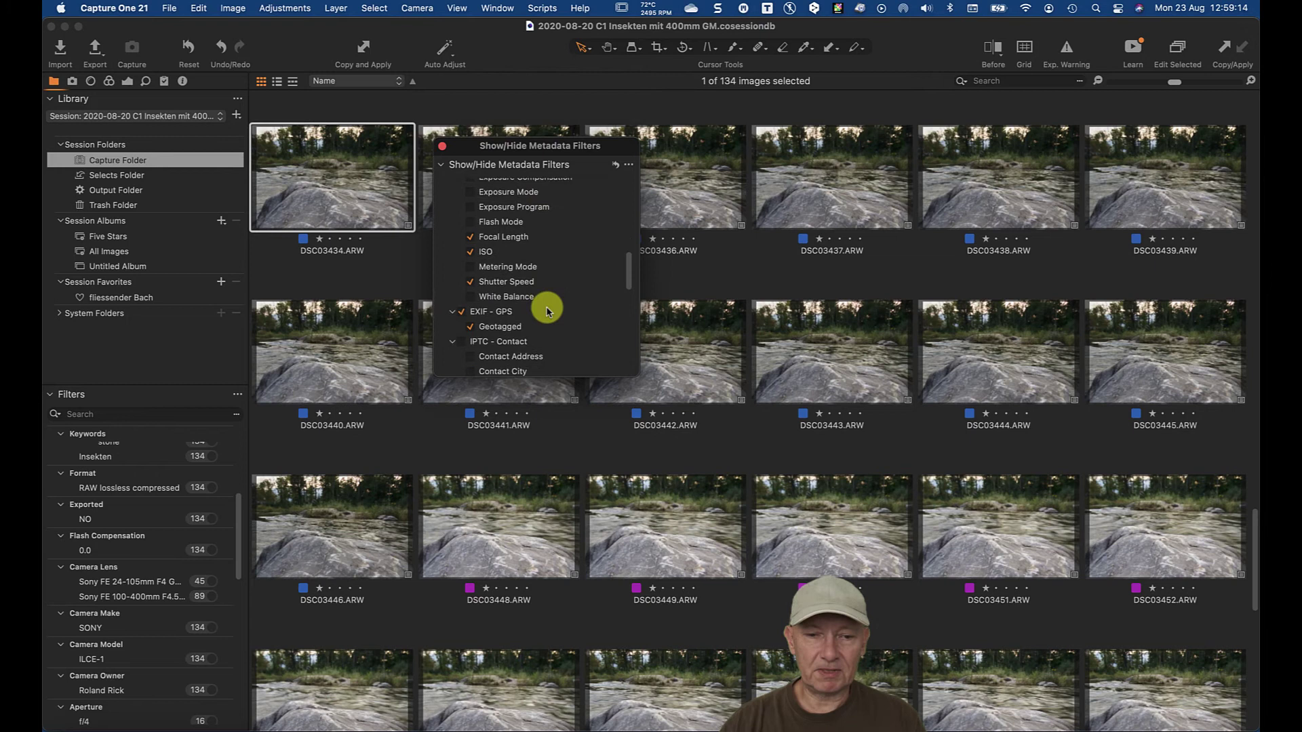
scroll(548, 310, "down", 6)
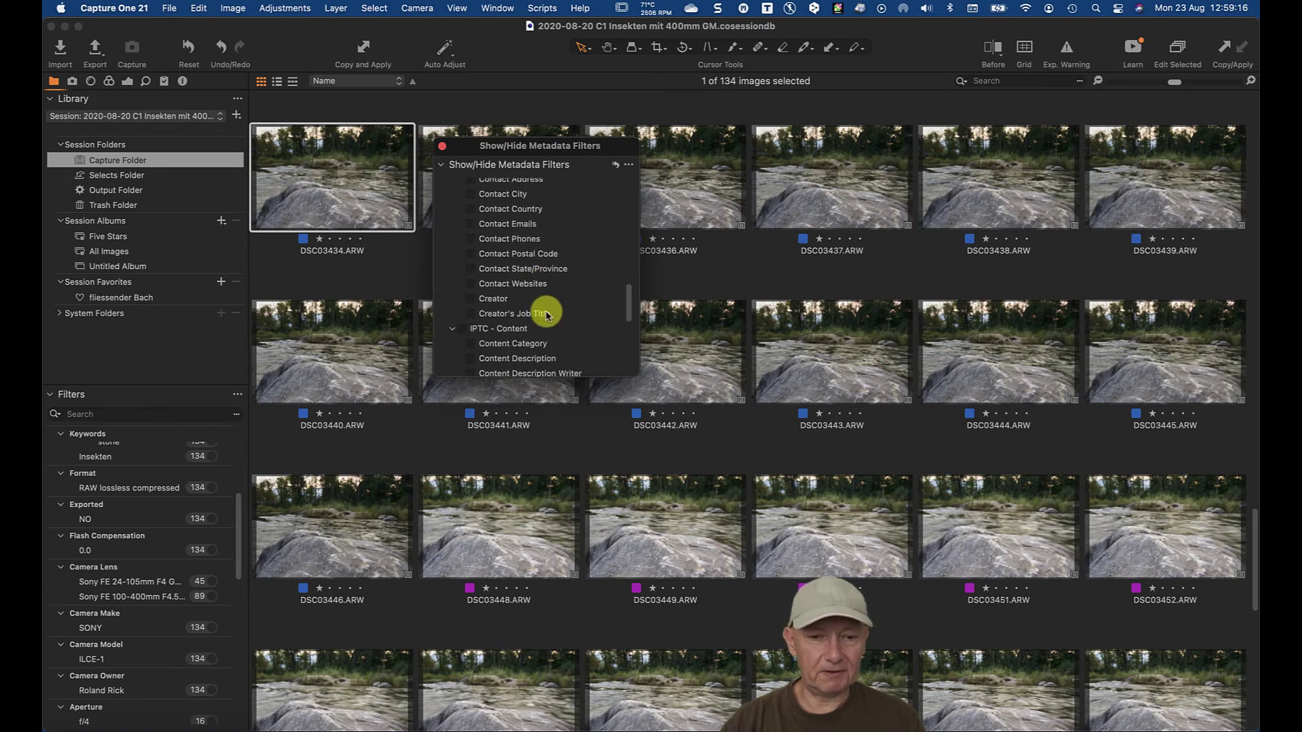
scroll(547, 313, "down", 8)
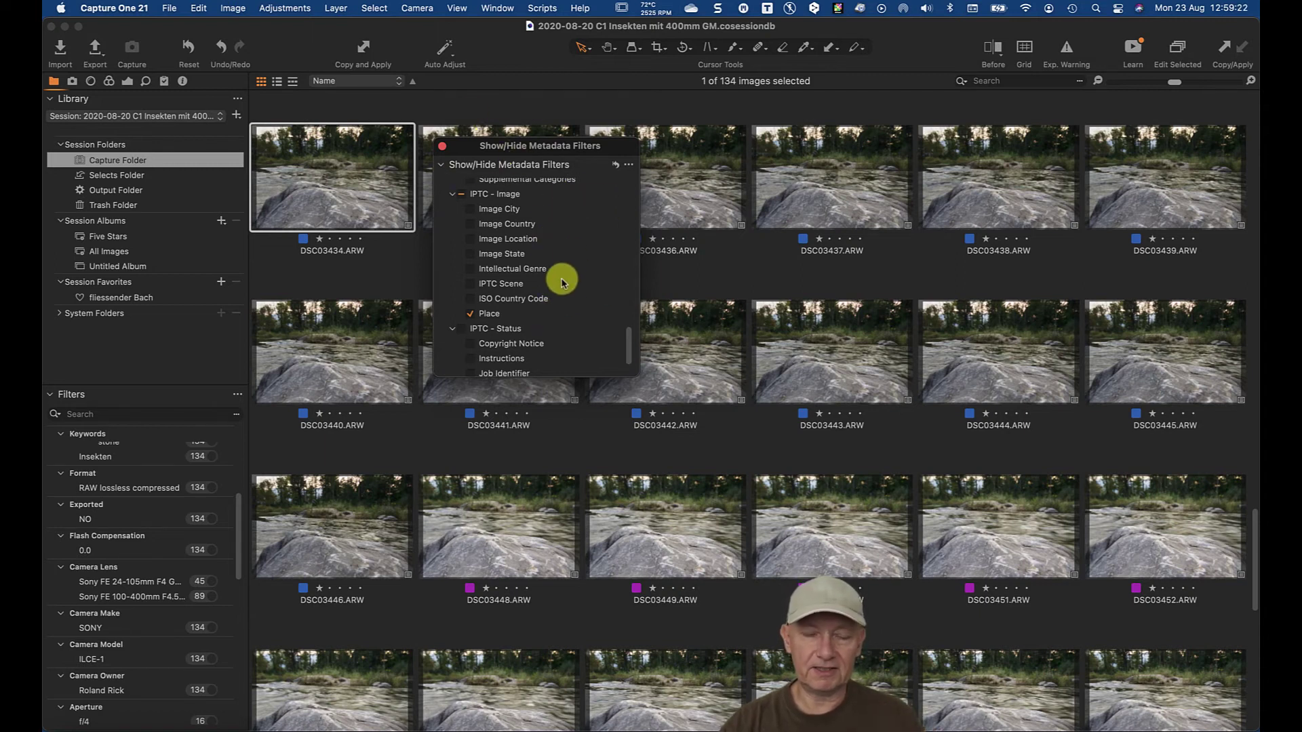
scroll(553, 301, "down", 4)
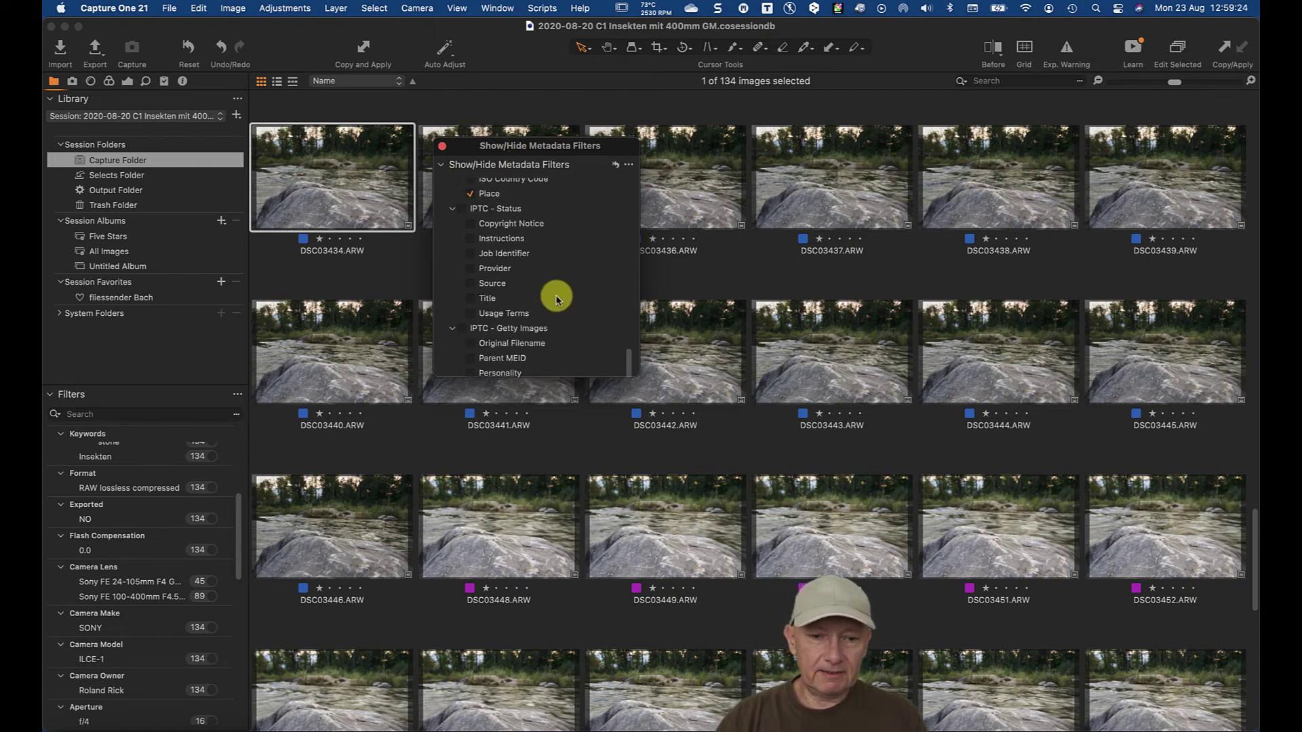
scroll(556, 299, "up", 15)
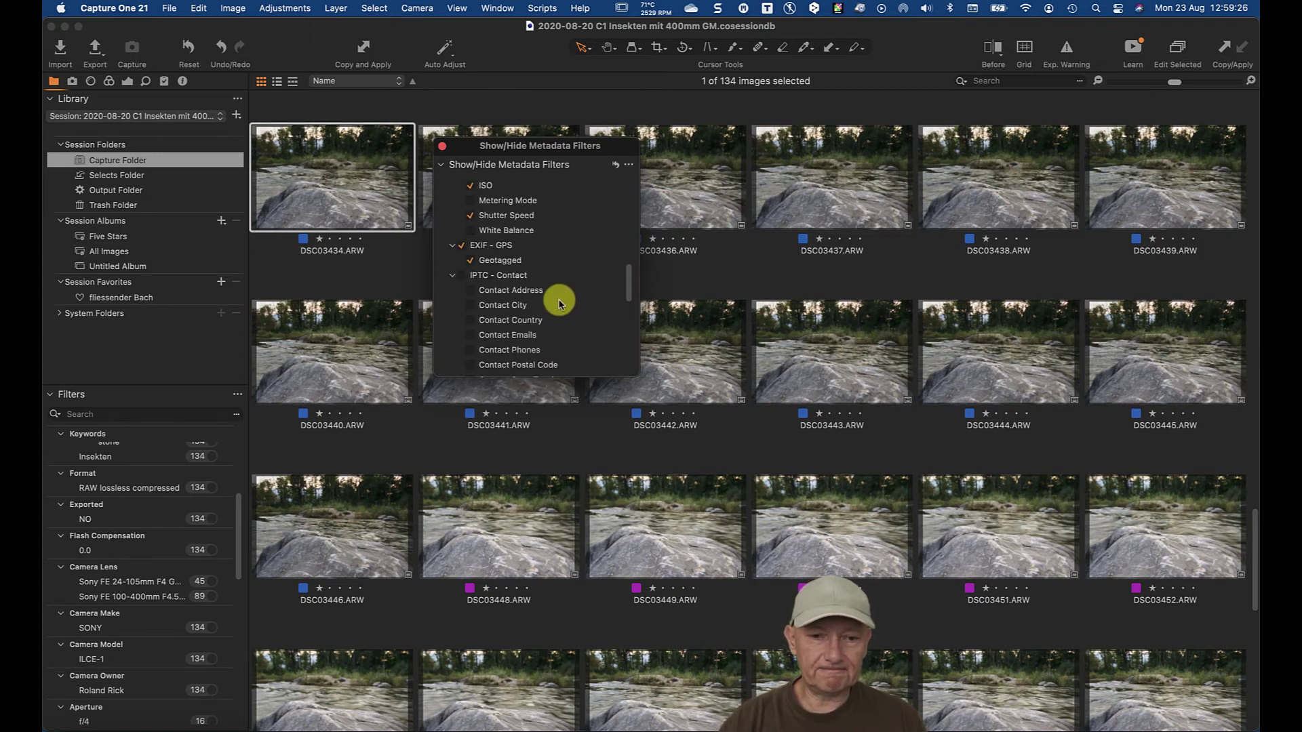
scroll(560, 303, "up", 8)
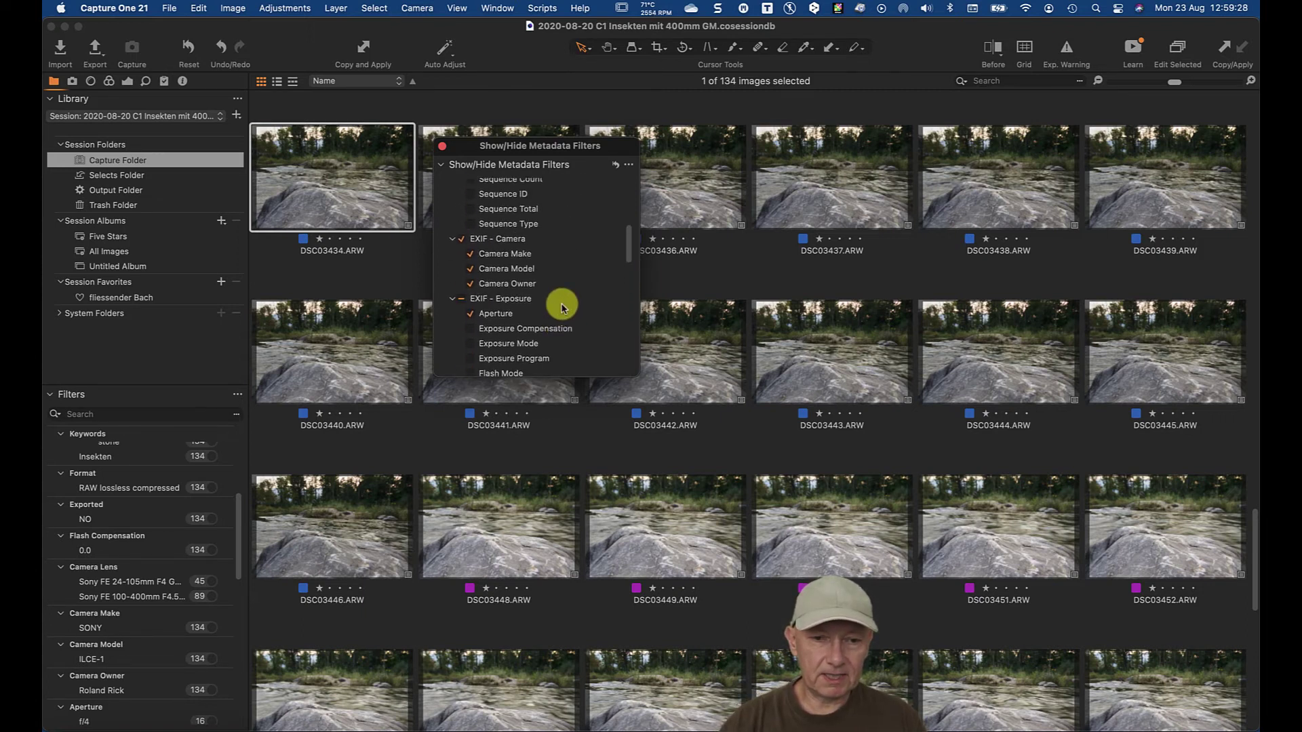
scroll(560, 305, "up", 3)
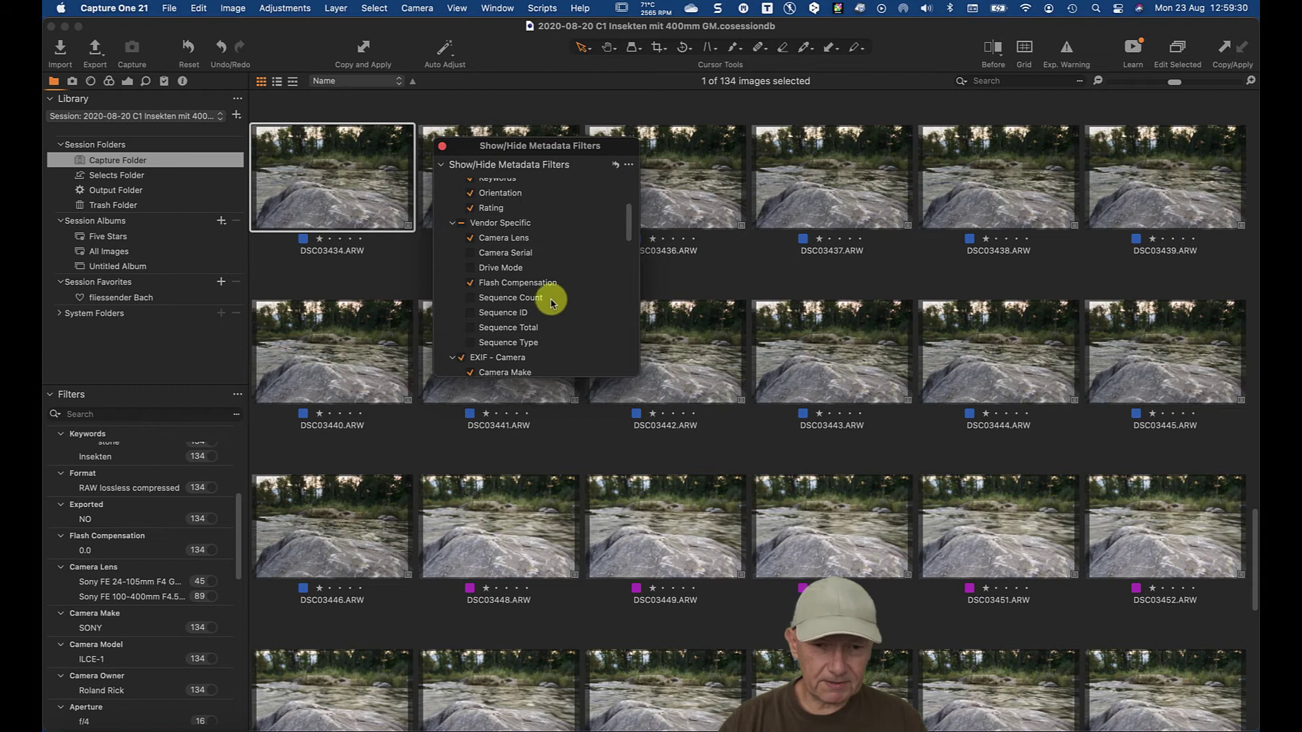
scroll(553, 304, "up", 5)
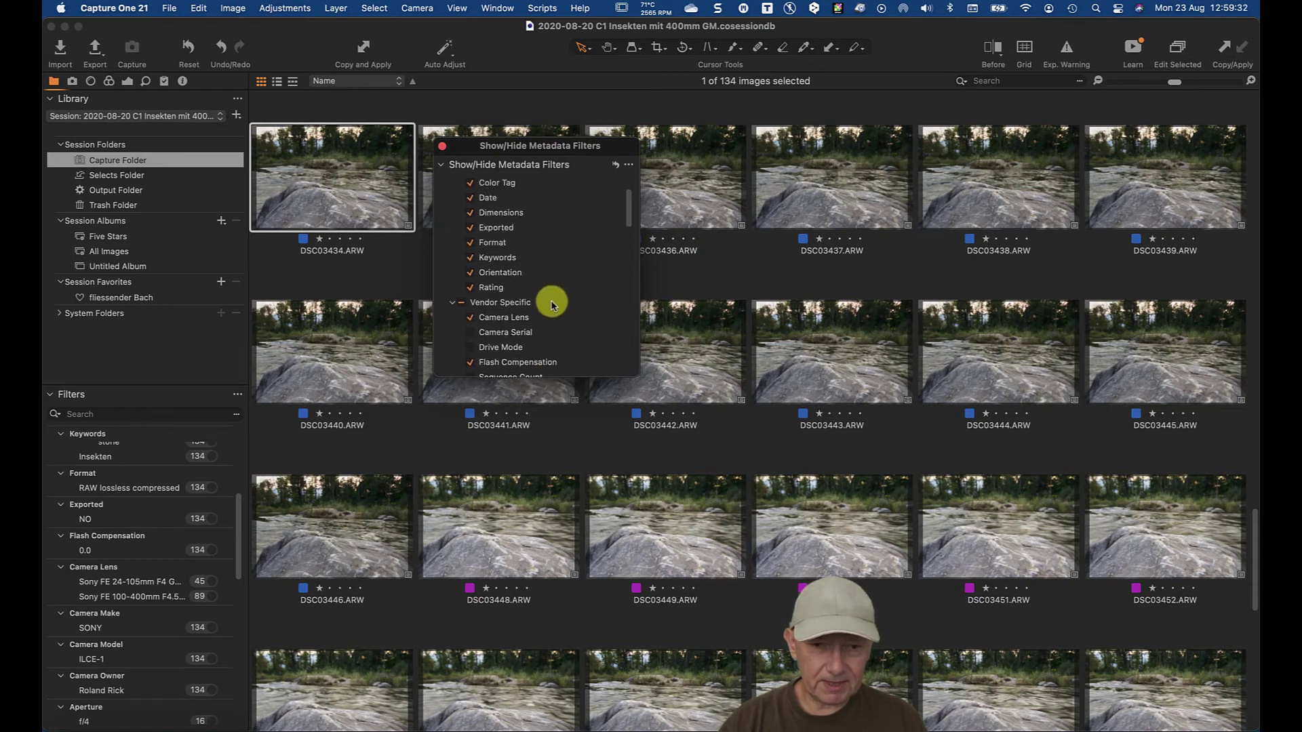
scroll(554, 305, "down", 8)
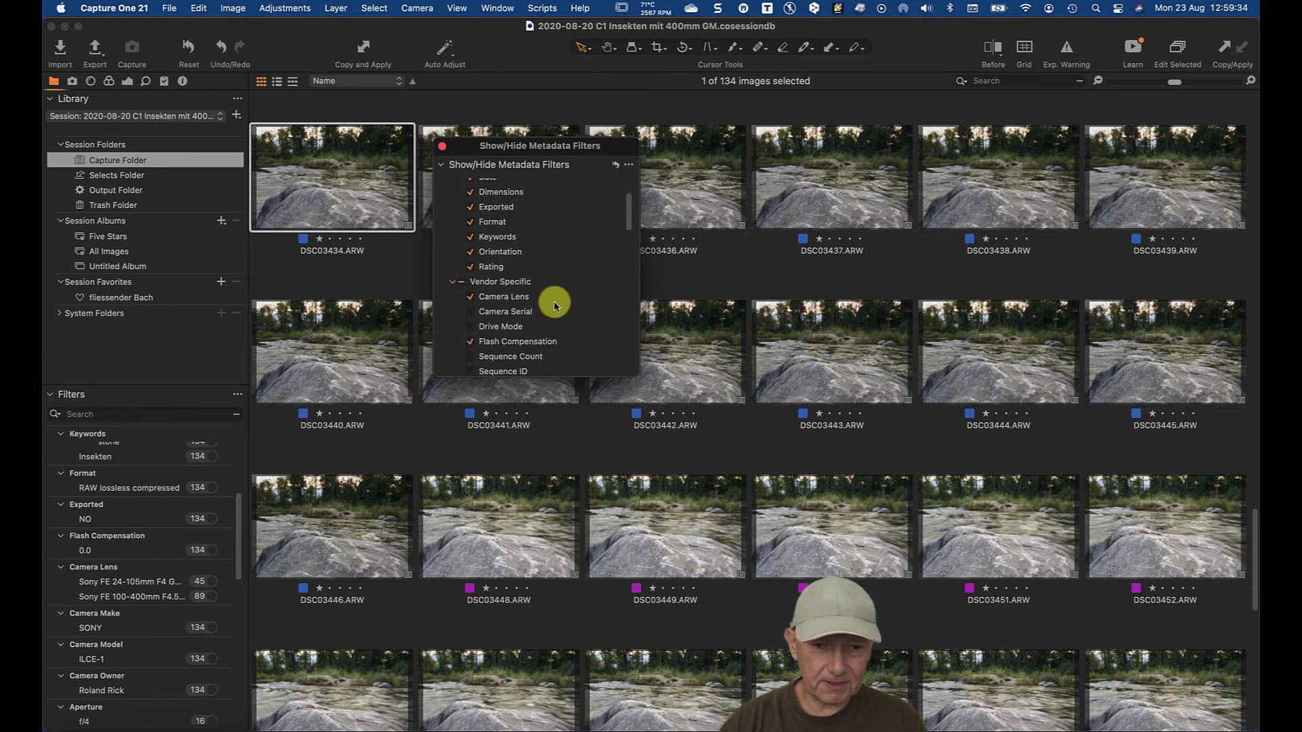
scroll(554, 305, "down", 1)
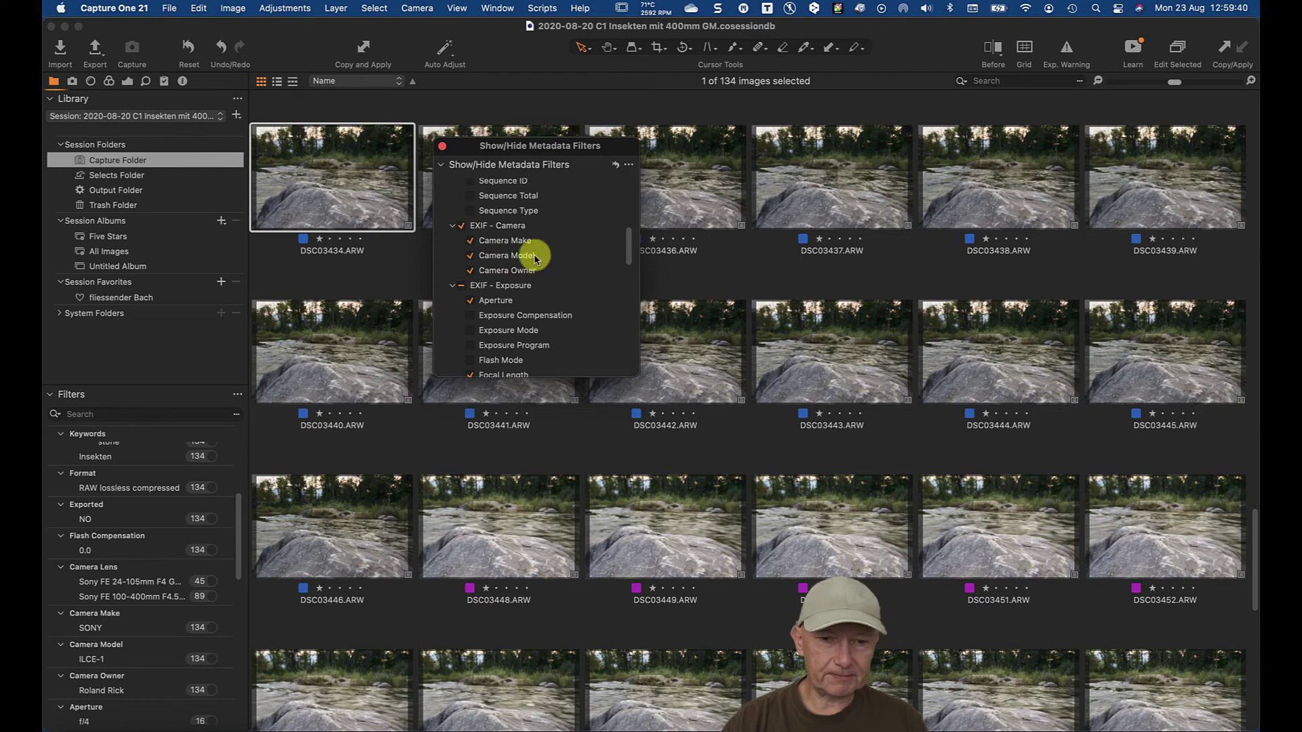
Turn the Camera Make filter off and back on.
left_click(471, 241)
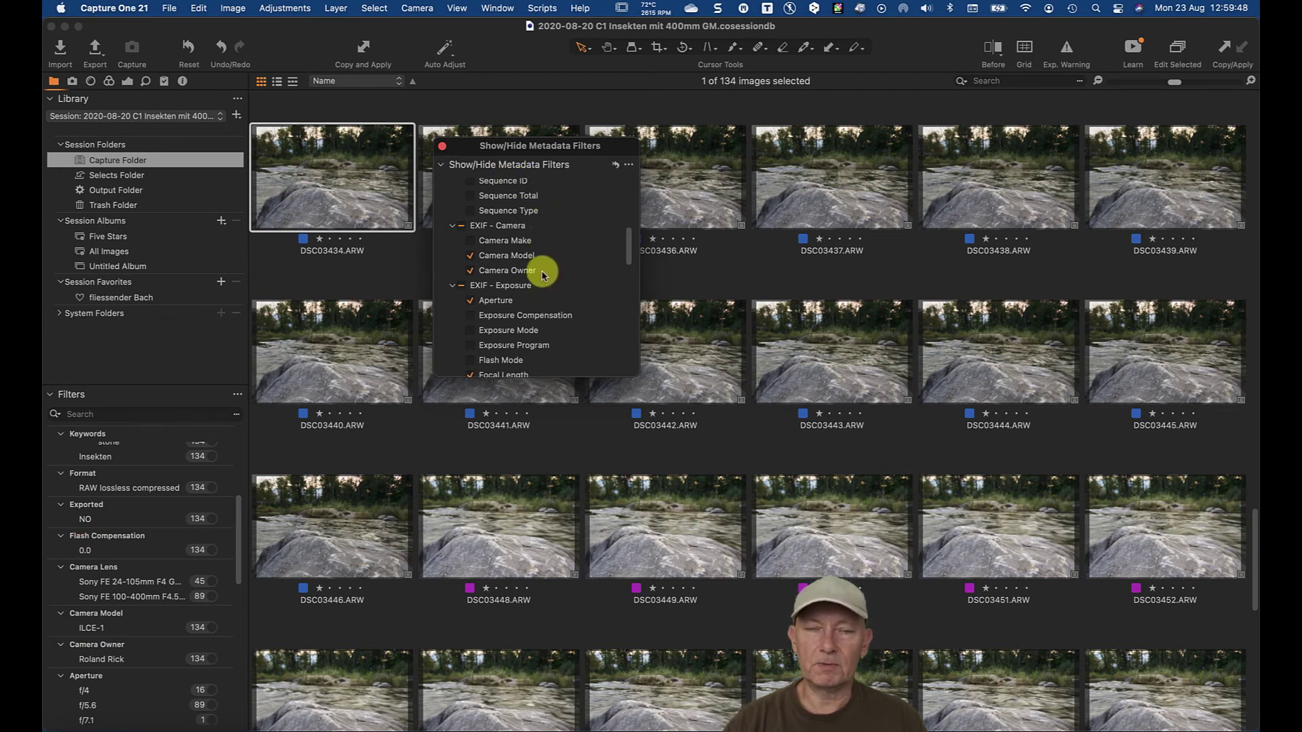
left_click(499, 244)
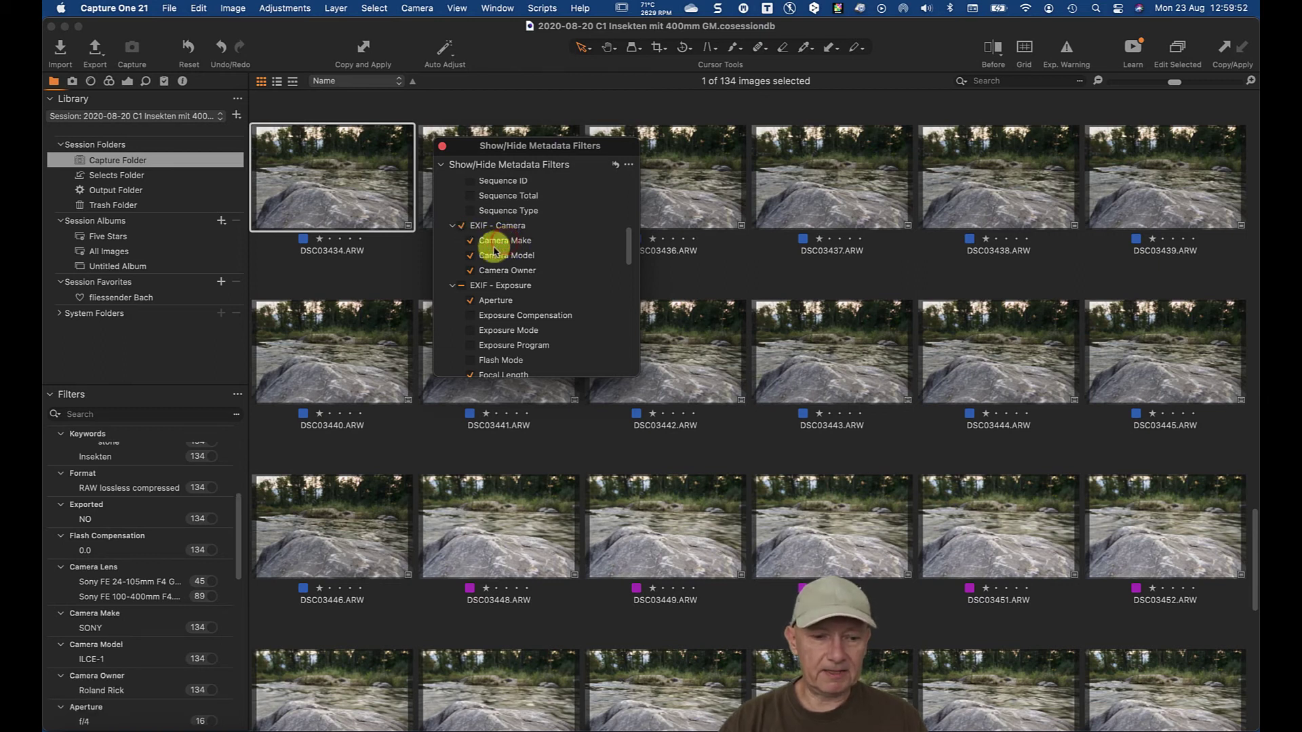
scroll(516, 301, "up", 3)
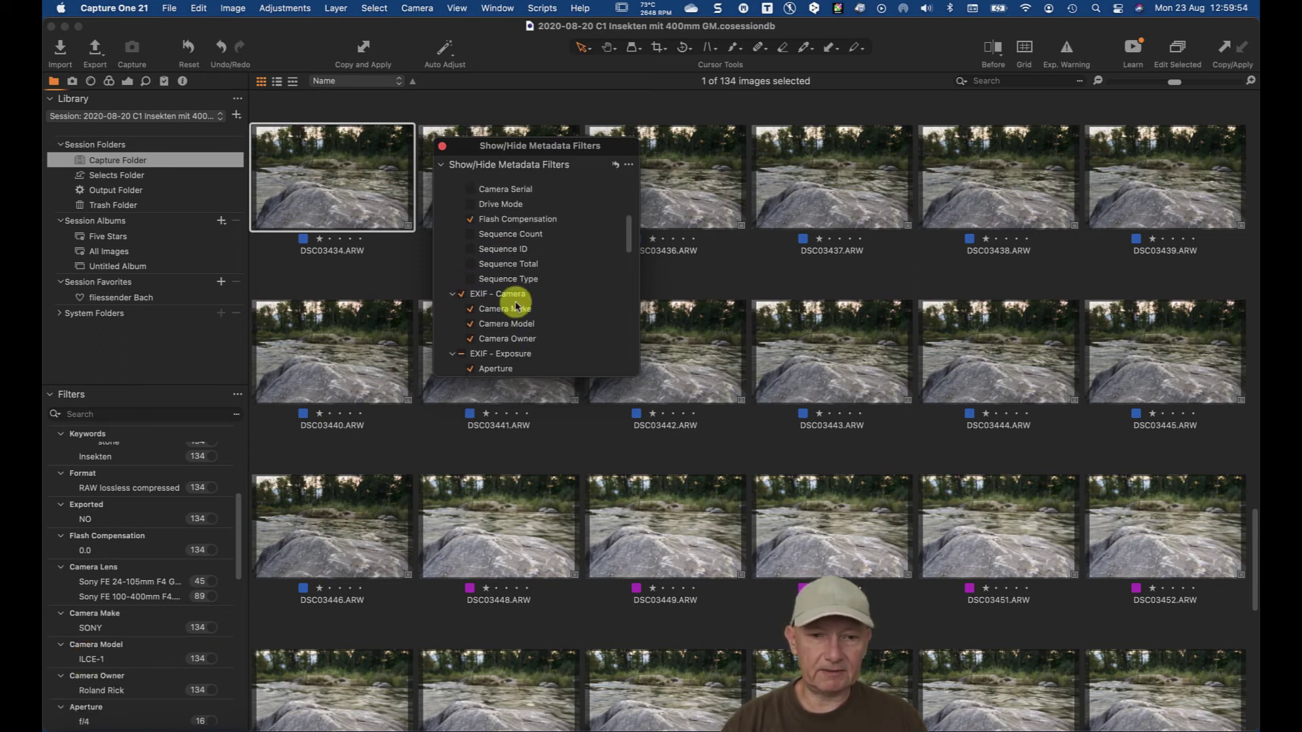
scroll(516, 307, "up", 3)
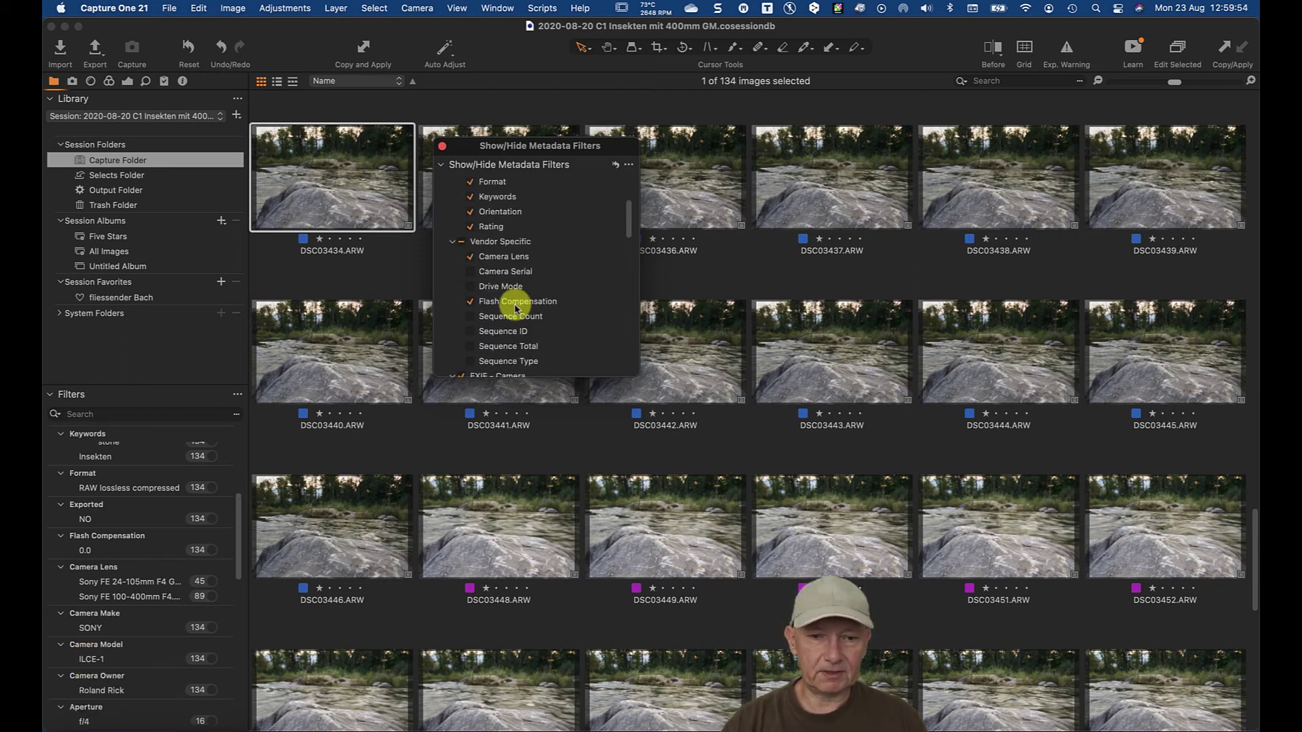
Turn the Camera Serial filter on, then off again.
left_click(500, 272)
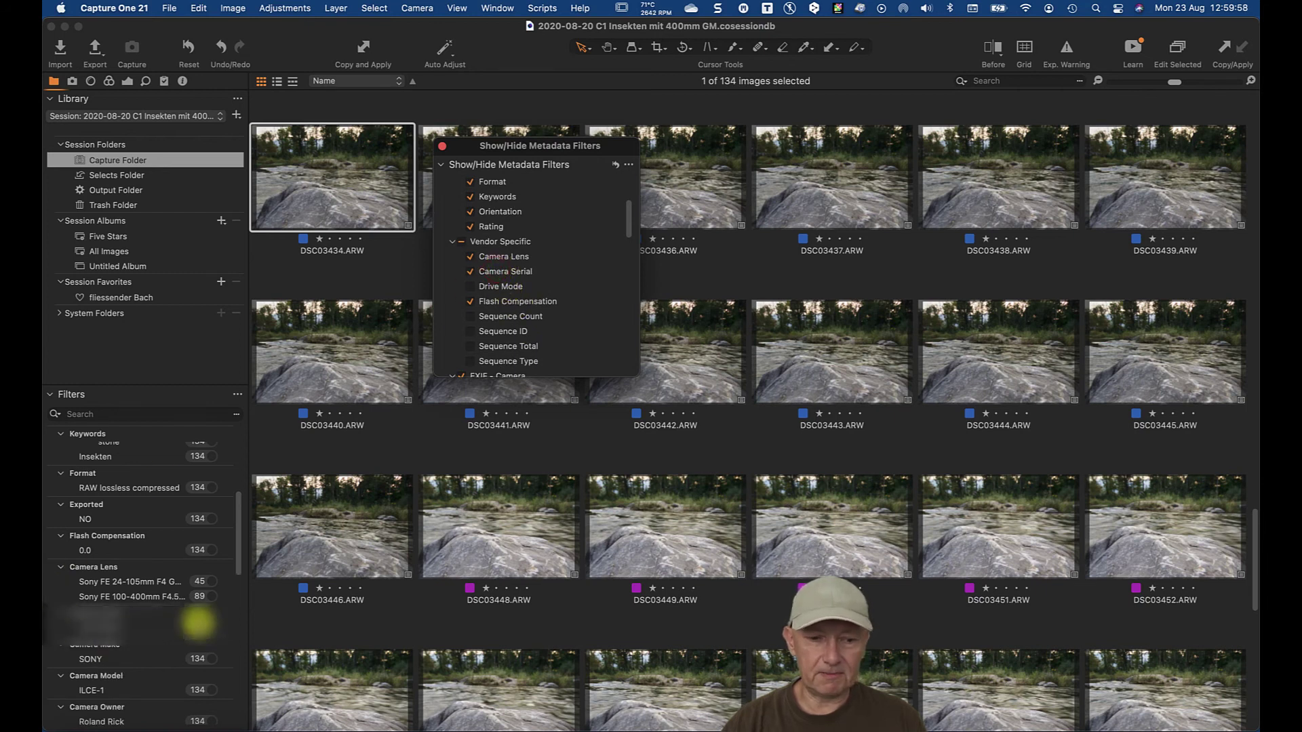
left_click(501, 275)
scroll(474, 253, "up", 3)
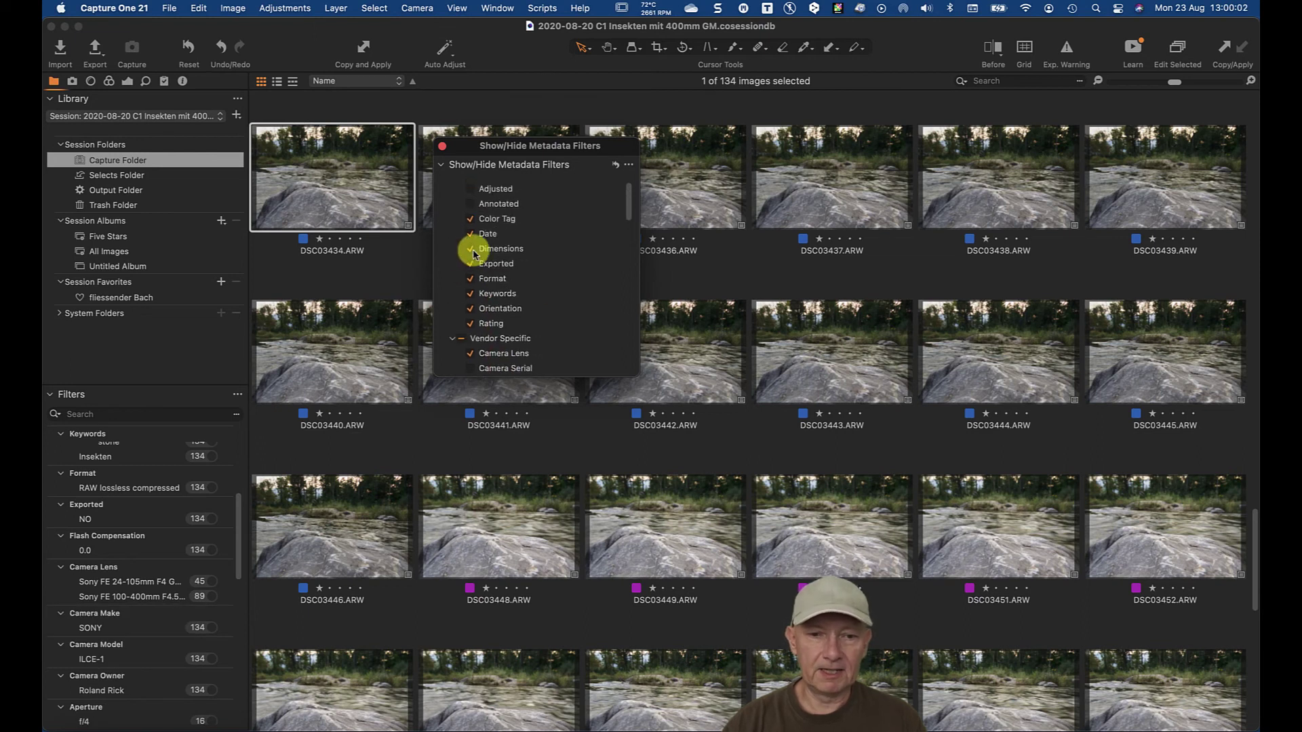
scroll(500, 224, "up", 1)
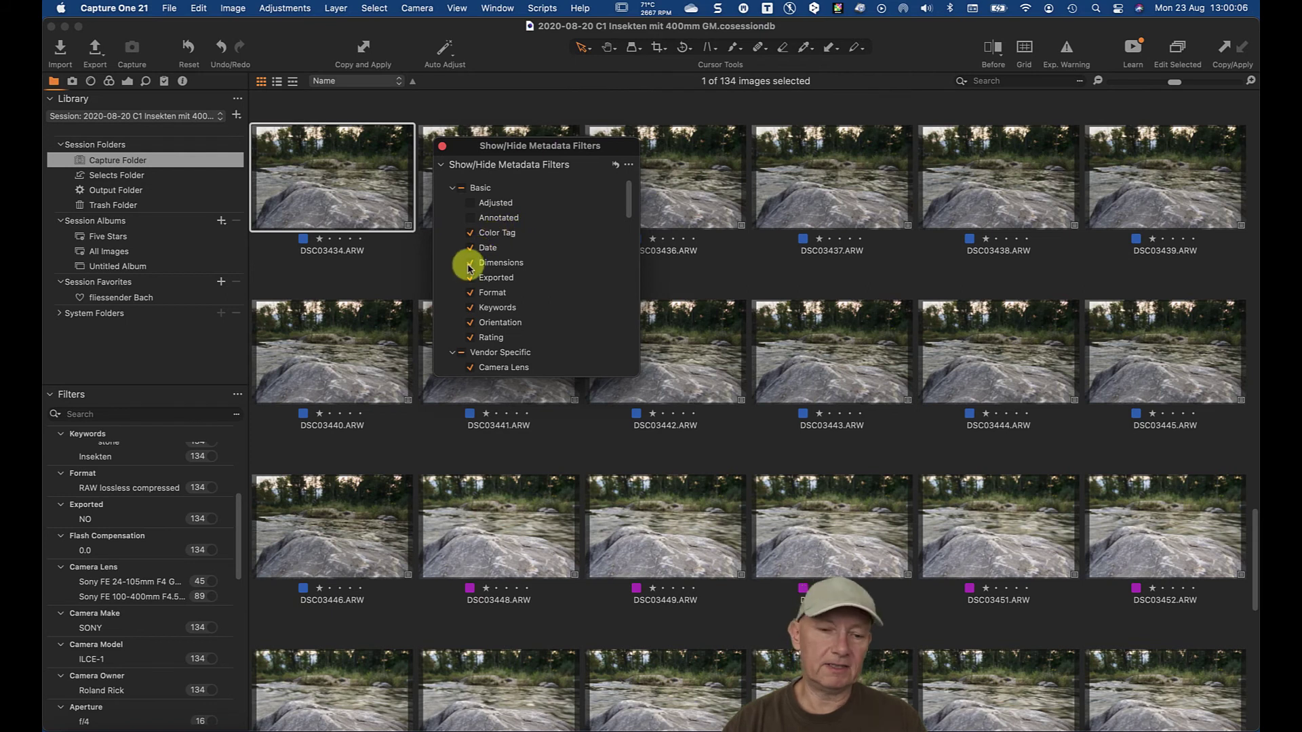
Close the floating Show/Hide Metadata Filters window.
left_click(442, 146)
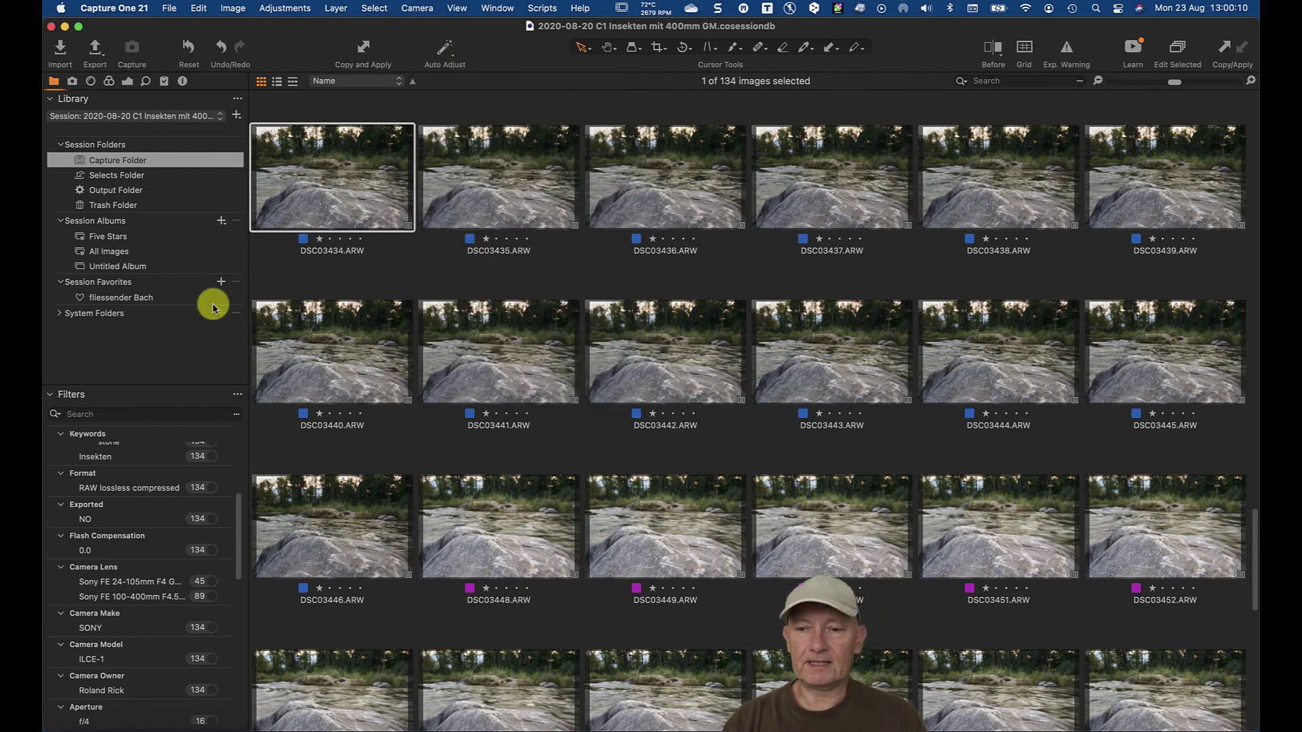